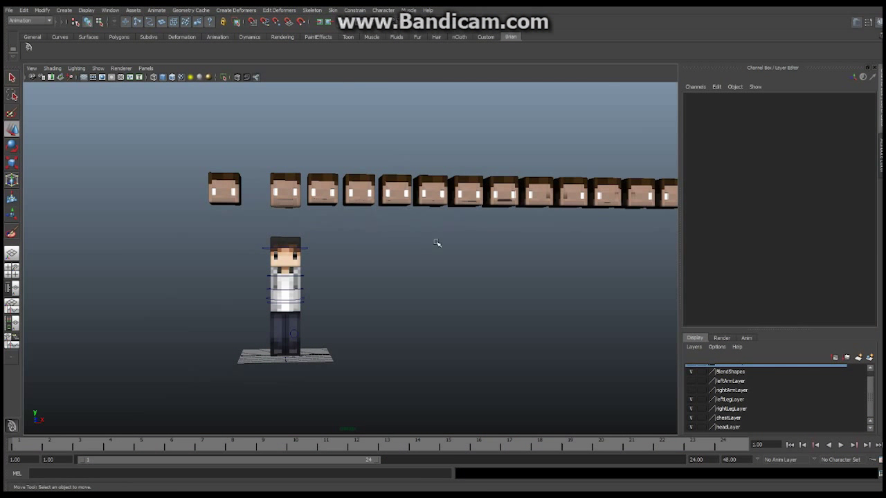
- Frame the row of heads and inspect the terasMouthOpen target head from several angles
{"action": "right_click_drag", "start_coordinate": [506, 247], "coordinate": [403, 256], "text": "alt"}
{"action": "left_click_drag", "start_coordinate": [385, 271], "coordinate": [346, 267], "text": "alt"}
{"action": "right_click_drag", "start_coordinate": [346, 267], "coordinate": [522, 267], "text": "alt"}
{"action": "left_click_drag", "start_coordinate": [522, 267], "coordinate": [279, 277], "text": "alt"}
{"action": "right_click_drag", "start_coordinate": [279, 277], "coordinate": [374, 280], "text": "alt"}
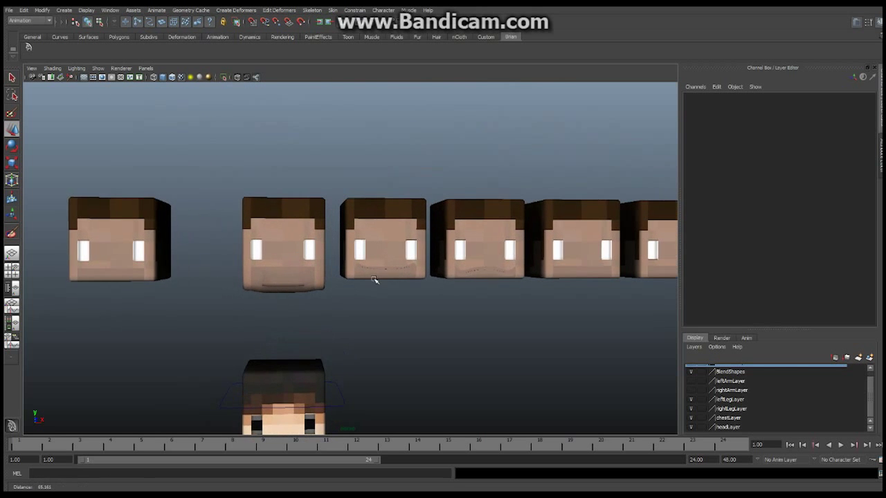
{"action": "left_click", "coordinate": [283, 251]}
{"action": "left_click_drag", "start_coordinate": [283, 251], "coordinate": [247, 234], "text": "alt"}
{"action": "left_click", "coordinate": [297, 249]}
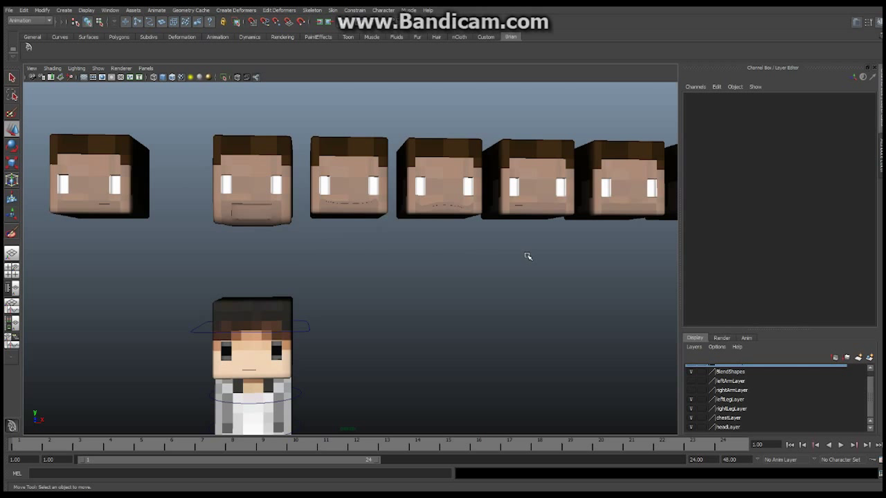
- After checking terasMouthOpen and terasSmile, move base head charHead14 left to Translate X -20.255
{"action": "left_click", "coordinate": [250, 137]}
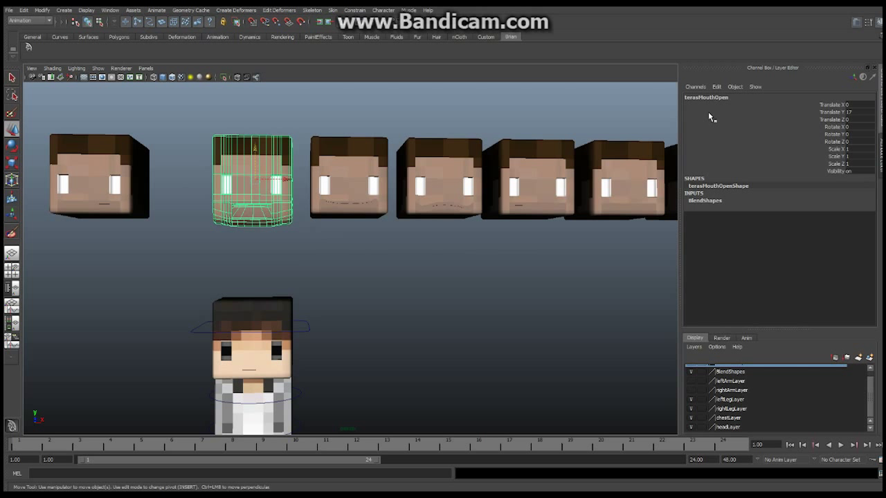
{"action": "left_click", "coordinate": [357, 162]}
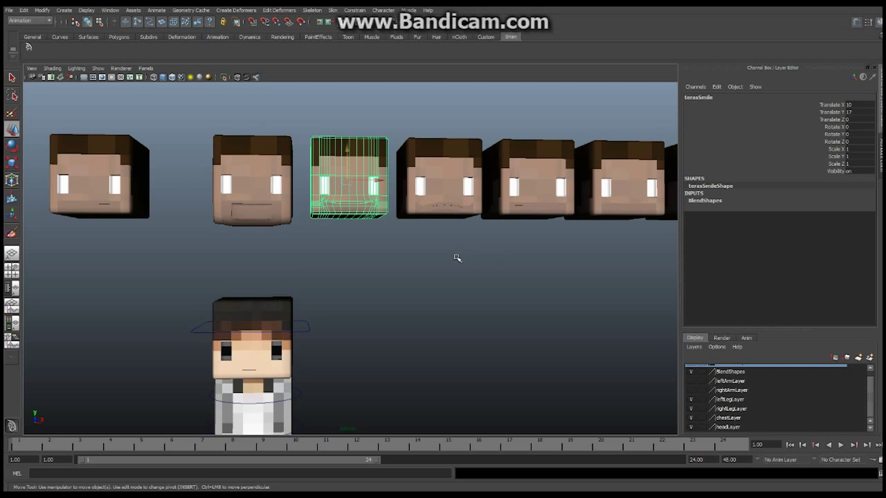
{"action": "left_click", "coordinate": [120, 153]}
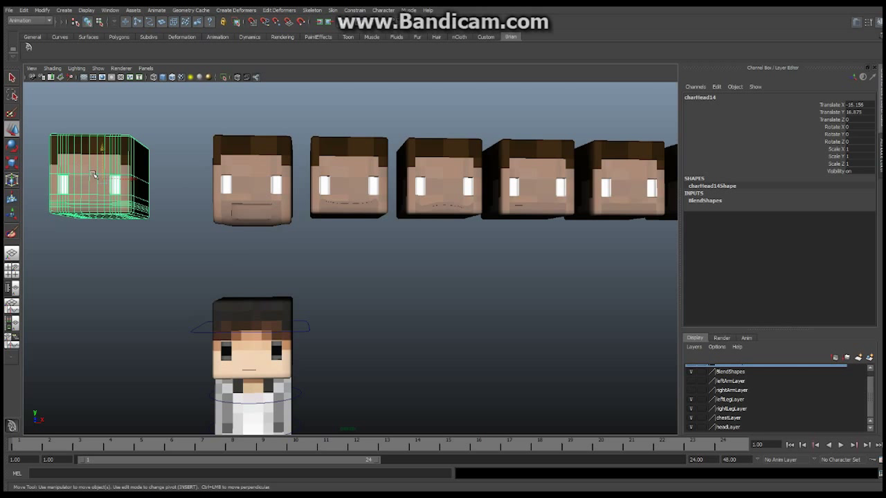
{"action": "left_click_drag", "start_coordinate": [132, 181], "coordinate": [94, 181]}
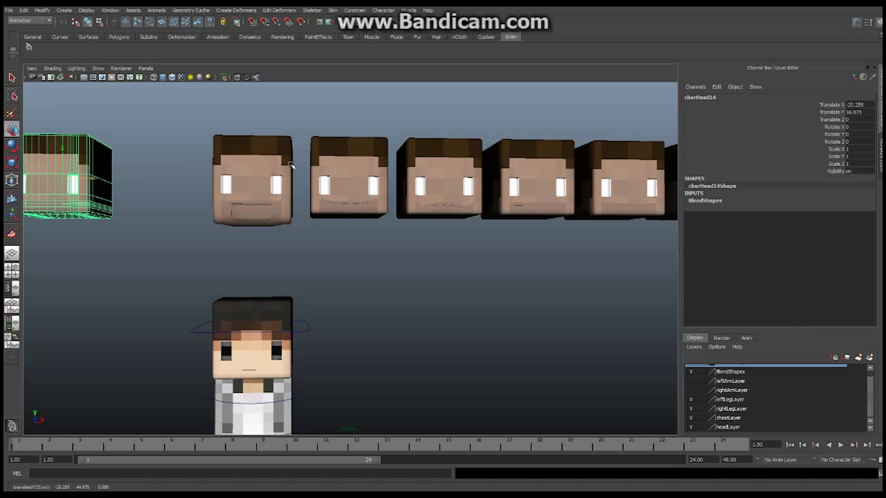
{"action": "left_click", "coordinate": [256, 146]}
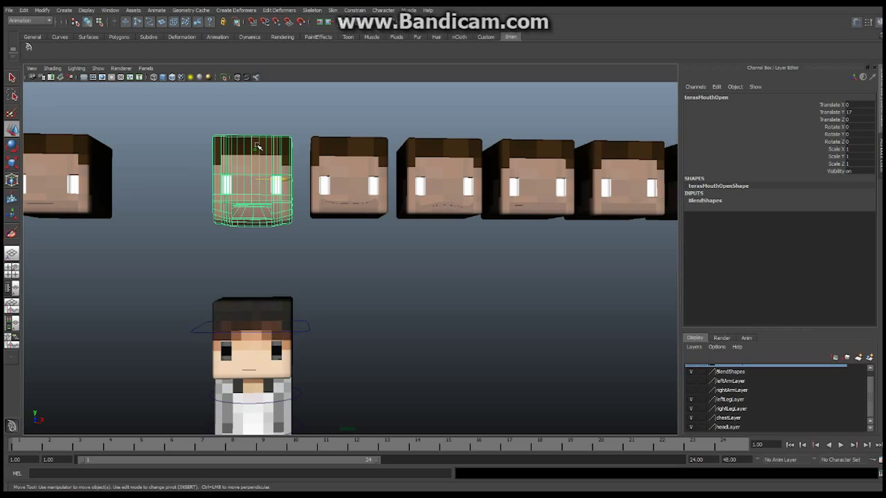
{"action": "left_click", "coordinate": [359, 150]}
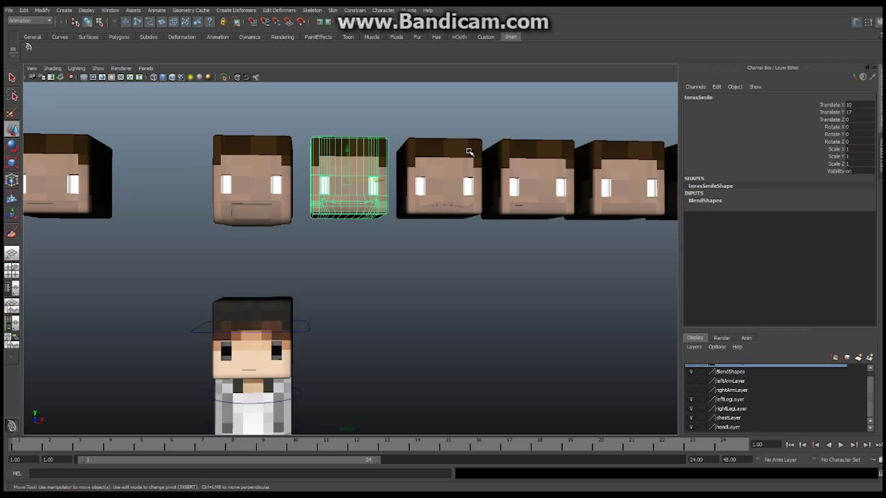
{"action": "scroll", "coordinate": [461, 200], "scroll_direction": "up", "scroll_amount": 4}
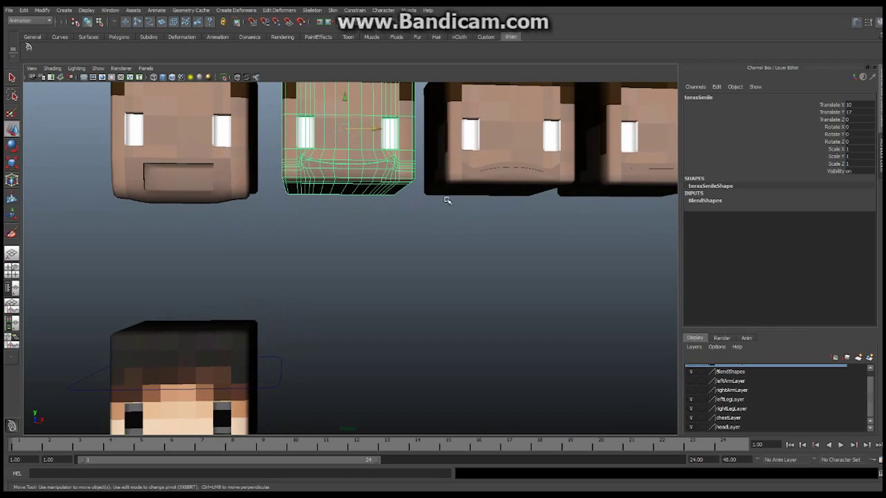
{"action": "scroll", "coordinate": [431, 211], "scroll_direction": "up", "scroll_amount": 3}
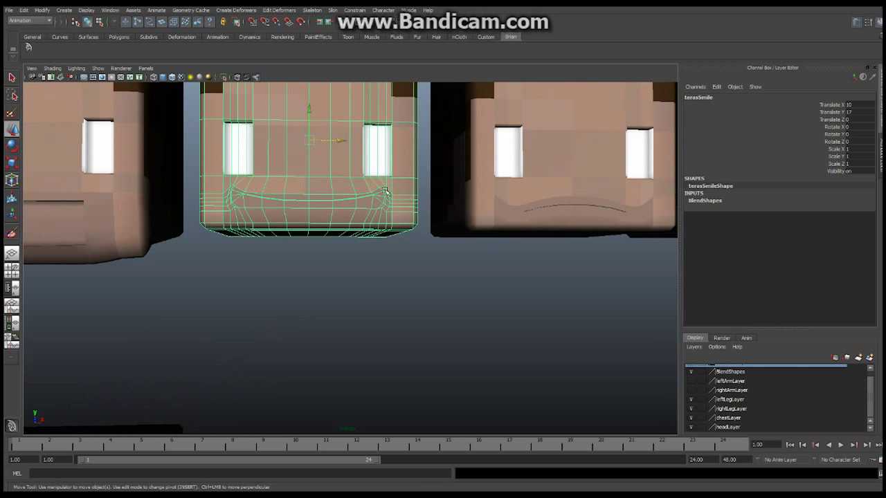
{"action": "scroll", "coordinate": [332, 221], "scroll_direction": "down", "scroll_amount": 3}
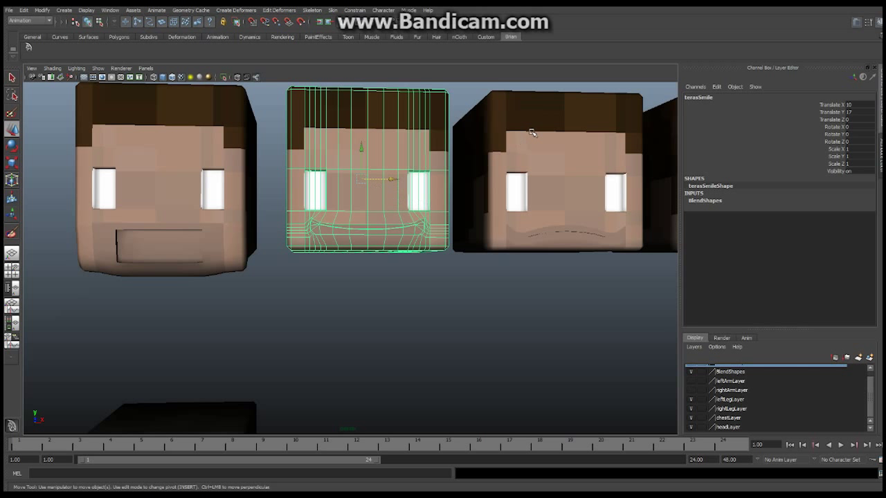
{"action": "left_click", "coordinate": [554, 161]}
{"action": "middle_click_drag", "start_coordinate": [585, 236], "coordinate": [206, 260], "text": "alt"}
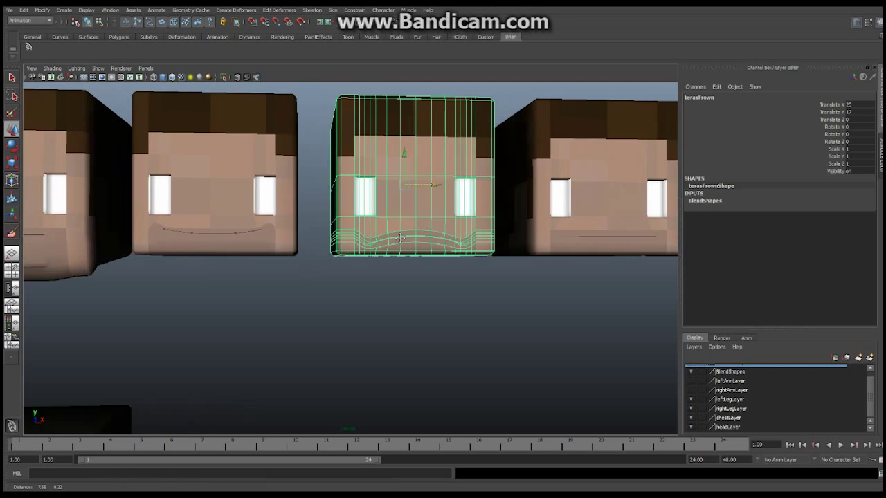
{"action": "left_click", "coordinate": [409, 202]}
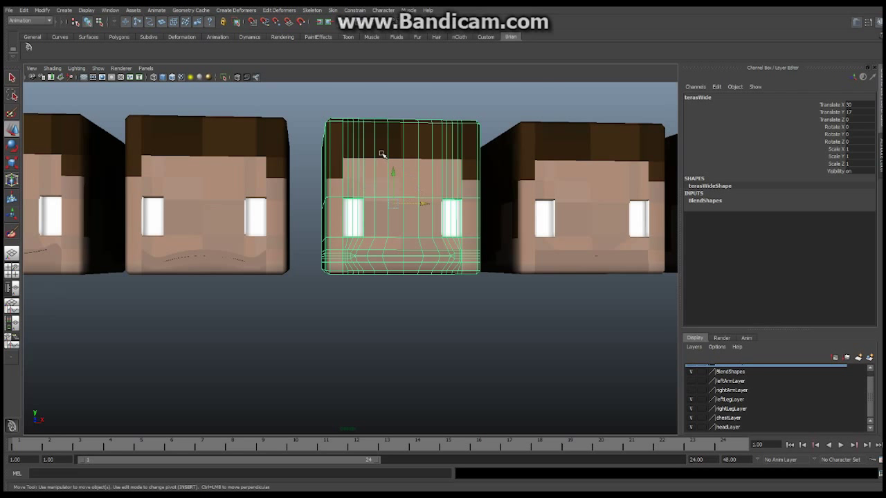
{"action": "left_click", "coordinate": [569, 195]}
{"action": "middle_click_drag", "start_coordinate": [566, 284], "coordinate": [166, 285], "text": "alt"}
{"action": "left_click", "coordinate": [441, 199]}
{"action": "middle_click_drag", "start_coordinate": [455, 248], "coordinate": [337, 229], "text": "alt"}
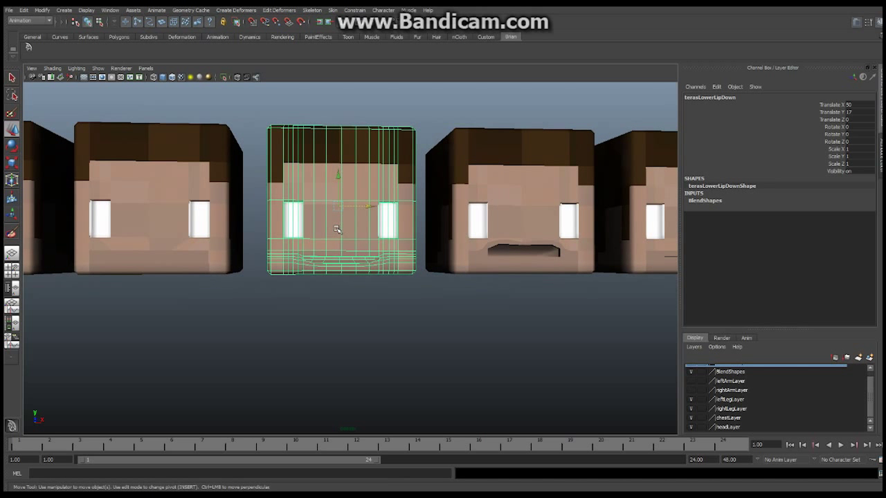
{"action": "left_click", "coordinate": [542, 215]}
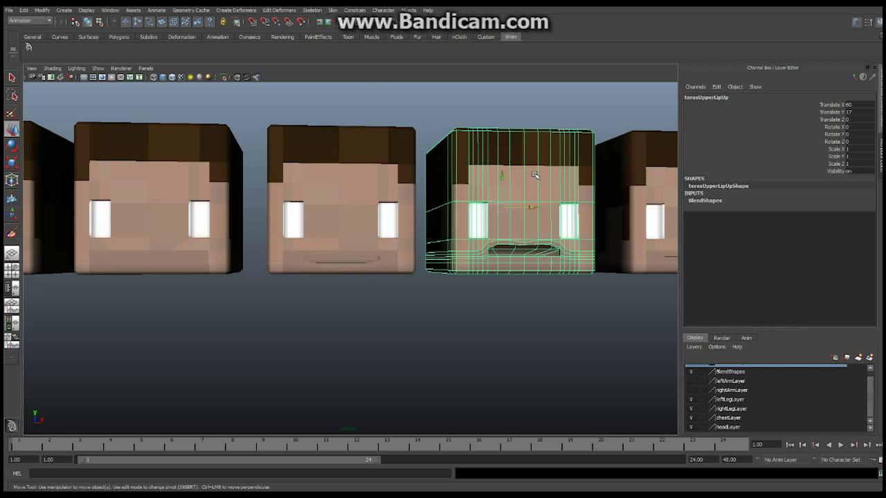
{"action": "middle_click_drag", "start_coordinate": [568, 202], "coordinate": [395, 183], "text": "alt"}
{"action": "left_click", "coordinate": [427, 173]}
{"action": "middle_click_drag", "start_coordinate": [492, 187], "coordinate": [423, 188], "text": "alt"}
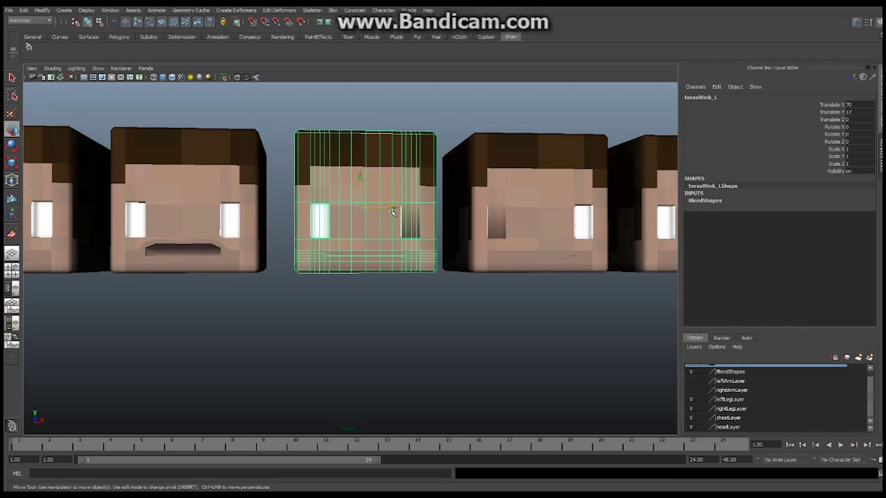
{"action": "left_click", "coordinate": [547, 177]}
{"action": "middle_click_drag", "start_coordinate": [599, 196], "coordinate": [449, 220], "text": "alt"}
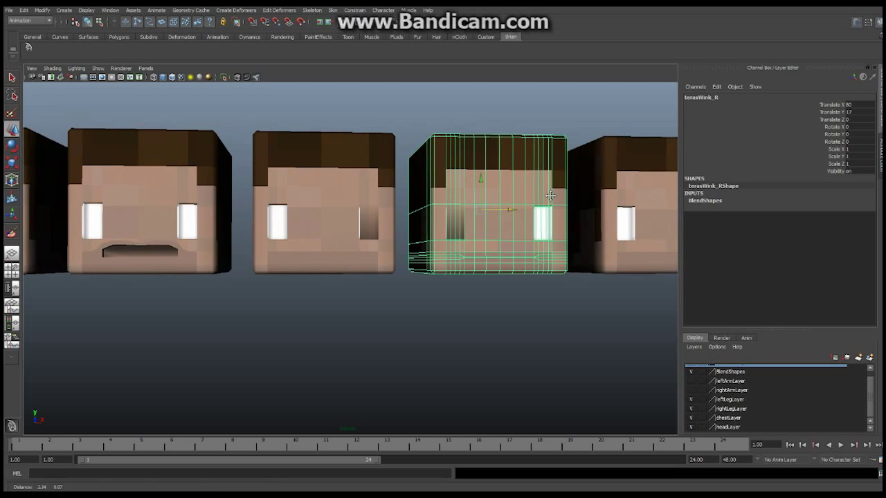
{"action": "middle_click_drag", "start_coordinate": [559, 223], "coordinate": [387, 216], "text": "alt"}
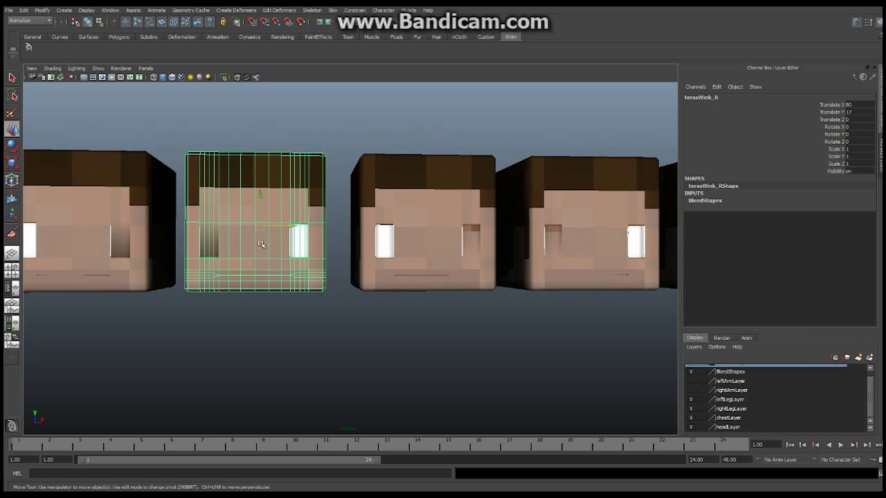
{"action": "left_click", "coordinate": [441, 194]}
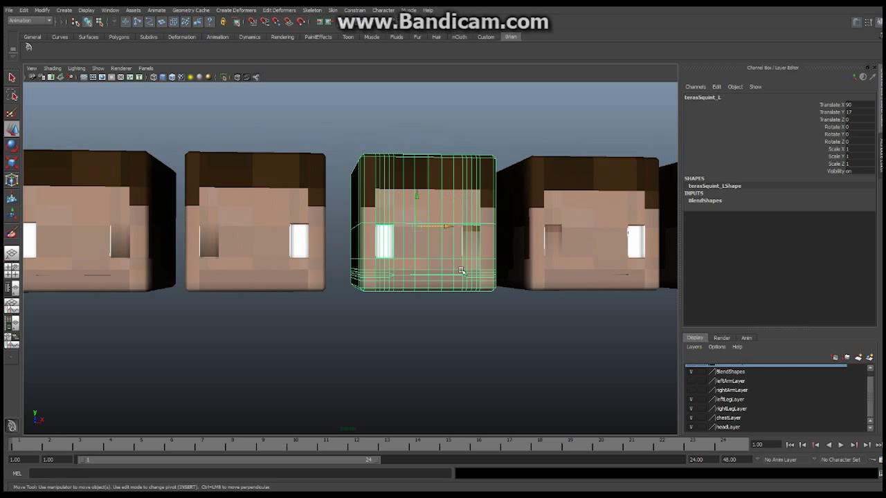
{"action": "left_click", "coordinate": [588, 216]}
{"action": "middle_click_drag", "start_coordinate": [599, 236], "coordinate": [374, 281], "text": "alt"}
{"action": "middle_click_drag", "start_coordinate": [502, 265], "coordinate": [333, 262], "text": "alt"}
{"action": "middle_click_drag", "start_coordinate": [563, 214], "coordinate": [518, 214], "text": "alt"}
{"action": "left_click", "coordinate": [389, 212]}
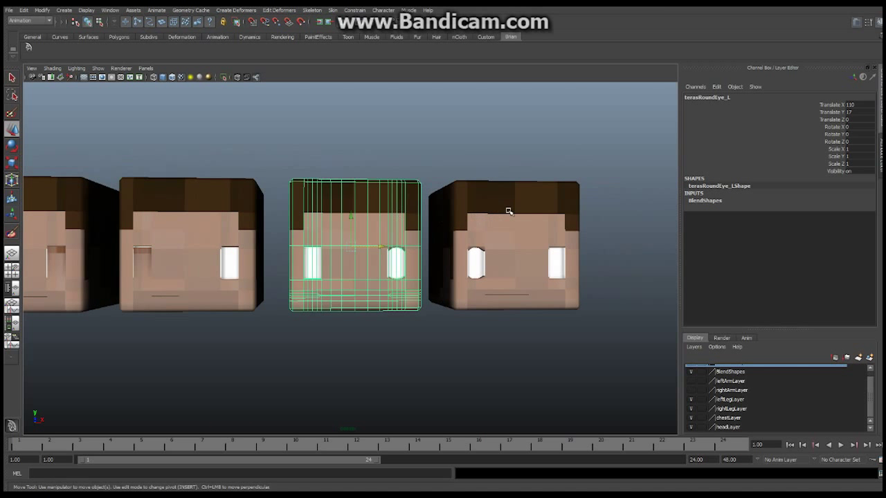
{"action": "left_click", "coordinate": [497, 212]}
{"action": "scroll", "coordinate": [422, 256], "scroll_direction": "up", "scroll_amount": 3}
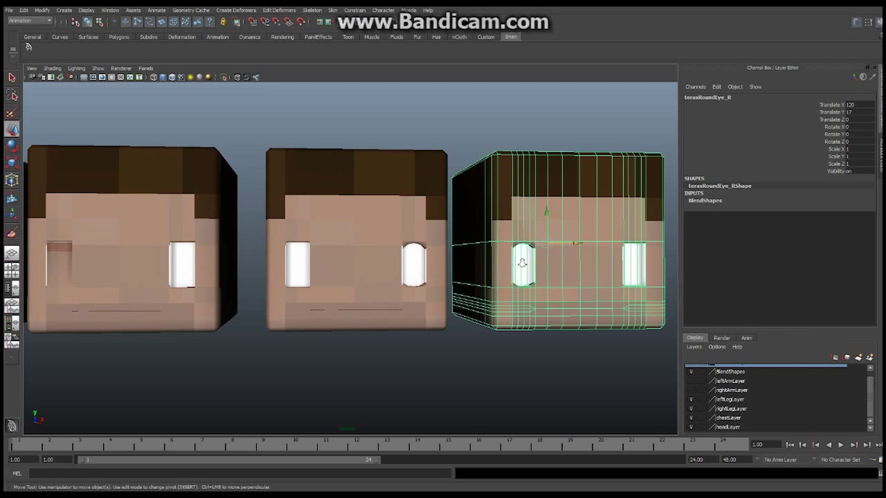
{"action": "scroll", "coordinate": [542, 265], "scroll_direction": "down", "scroll_amount": 5}
{"action": "middle_click_drag", "start_coordinate": [125, 260], "coordinate": [418, 268], "text": "alt"}
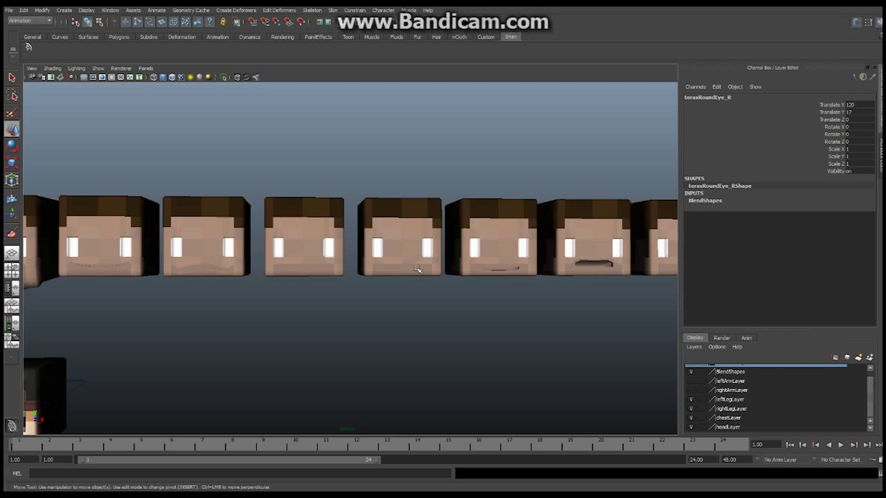
{"action": "scroll", "coordinate": [523, 224], "scroll_direction": "down", "scroll_amount": 3}
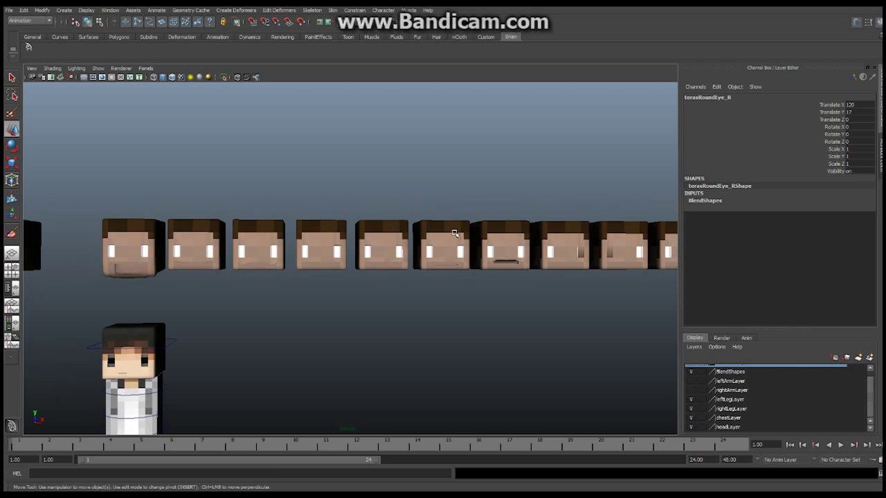
- Select the first nine target heads in order from the start of the row
{"action": "scroll", "coordinate": [482, 242], "scroll_direction": "down", "scroll_amount": 4}
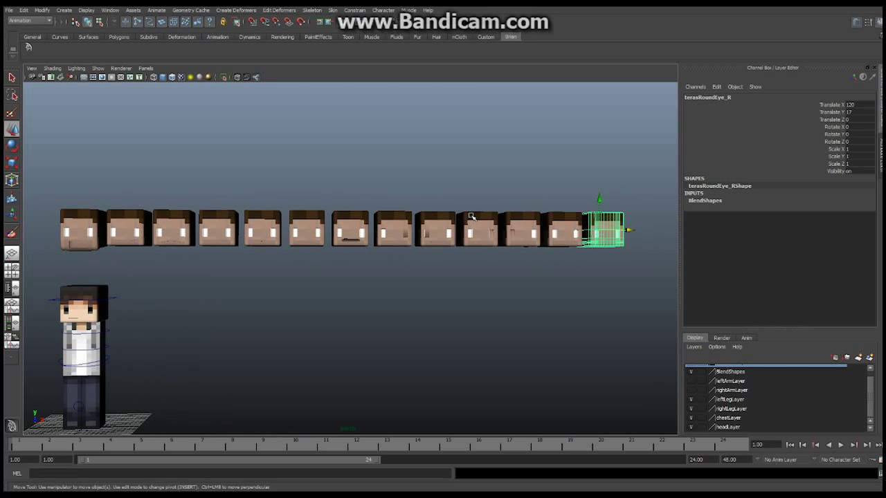
{"action": "left_click", "coordinate": [487, 185]}
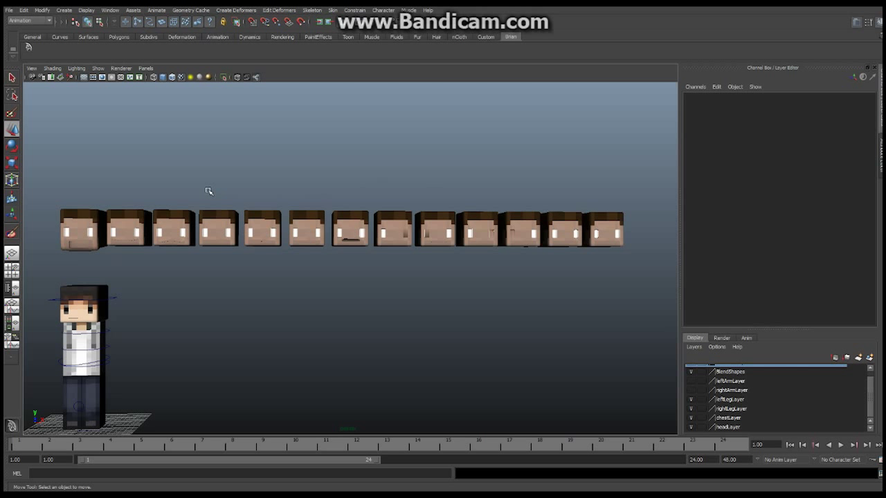
{"action": "middle_click_drag", "start_coordinate": [208, 191], "coordinate": [317, 192], "text": "alt"}
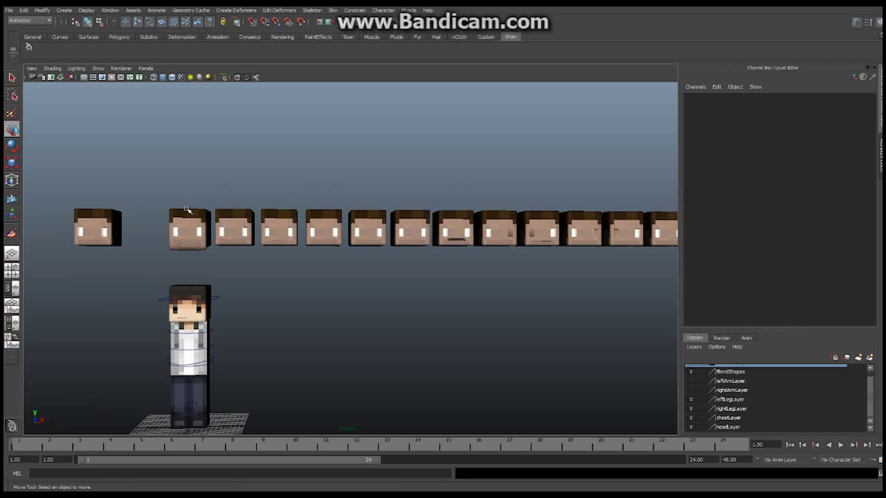
{"action": "left_click", "coordinate": [187, 218]}
{"action": "left_click", "coordinate": [242, 214], "text": "shift"}
{"action": "left_click", "coordinate": [280, 215], "text": "shift"}
{"action": "left_click", "coordinate": [319, 215], "text": "shift"}
{"action": "left_click", "coordinate": [377, 216], "text": "shift"}
{"action": "left_click", "coordinate": [412, 216], "text": "shift"}
{"action": "left_click", "coordinate": [453, 216], "text": "shift"}
{"action": "left_click", "coordinate": [497, 216], "text": "shift"}
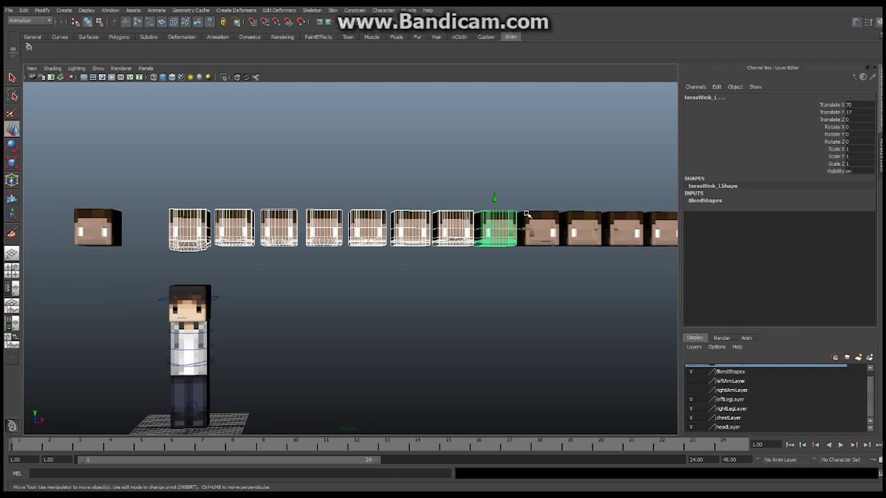
{"action": "left_click", "coordinate": [541, 215], "text": "shift"}
- Add the remaining four target heads, ending with terasRoundEye_R
{"action": "middle_click_drag", "start_coordinate": [589, 195], "coordinate": [373, 209], "text": "alt"}
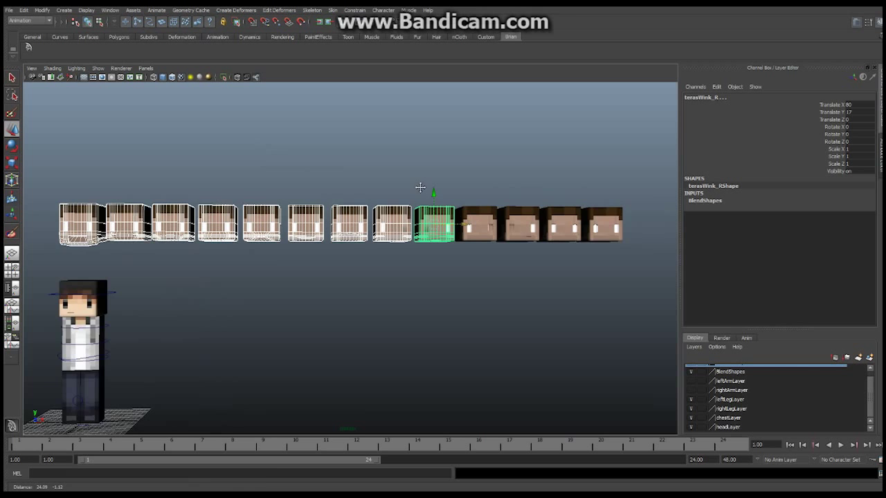
{"action": "left_click", "coordinate": [372, 211], "text": "shift"}
{"action": "left_click", "coordinate": [418, 211], "text": "shift"}
{"action": "left_click", "coordinate": [431, 207], "text": "shift"}
{"action": "left_click", "coordinate": [479, 206], "text": "shift"}
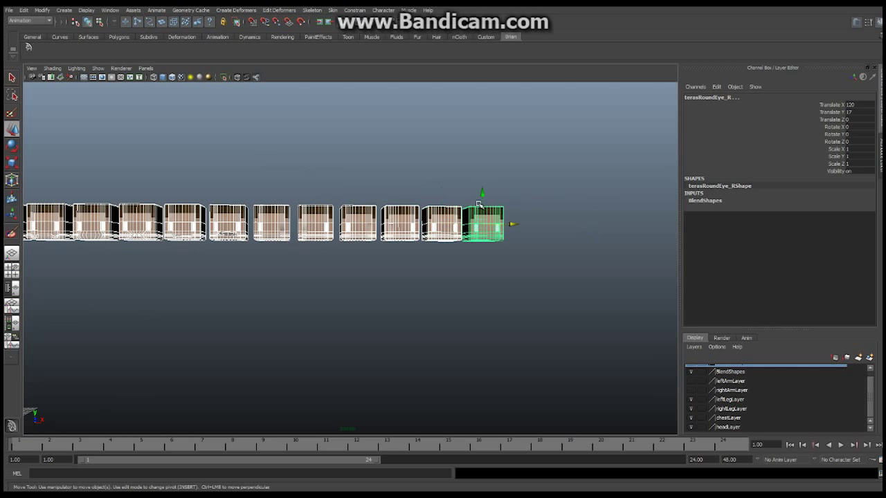
- Add the character's head charHead15 last as the base shape
{"action": "middle_click_drag", "start_coordinate": [97, 213], "coordinate": [298, 195], "text": "alt"}
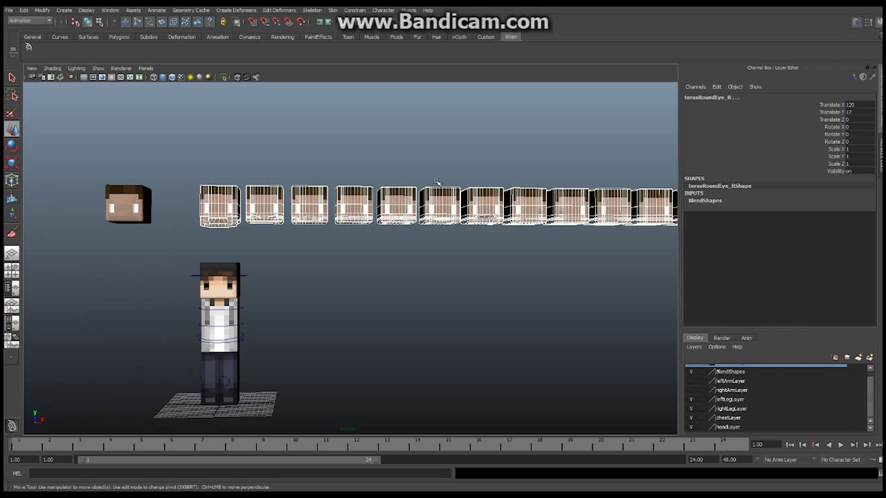
{"action": "left_click", "coordinate": [236, 264]}
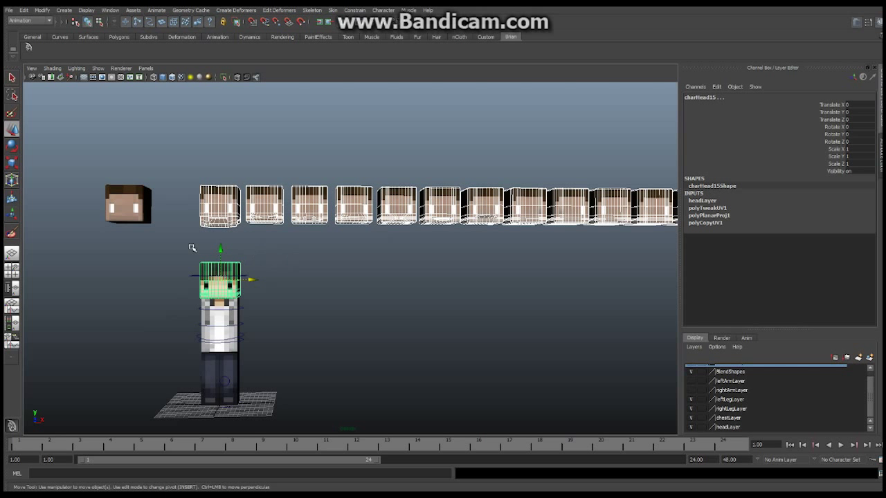
{"action": "scroll", "coordinate": [385, 231], "scroll_direction": "up", "scroll_amount": 3}
{"action": "scroll", "coordinate": [389, 231], "scroll_direction": "down", "scroll_amount": 2}
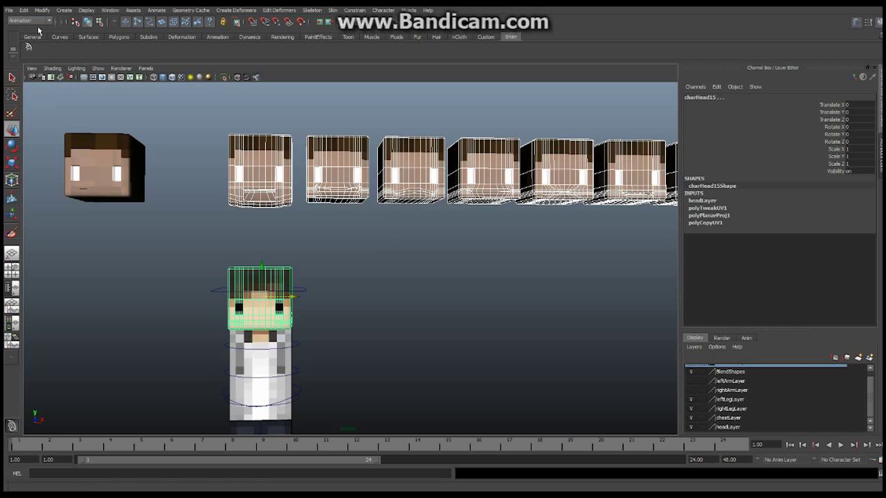
{"action": "left_click", "coordinate": [248, 10]}
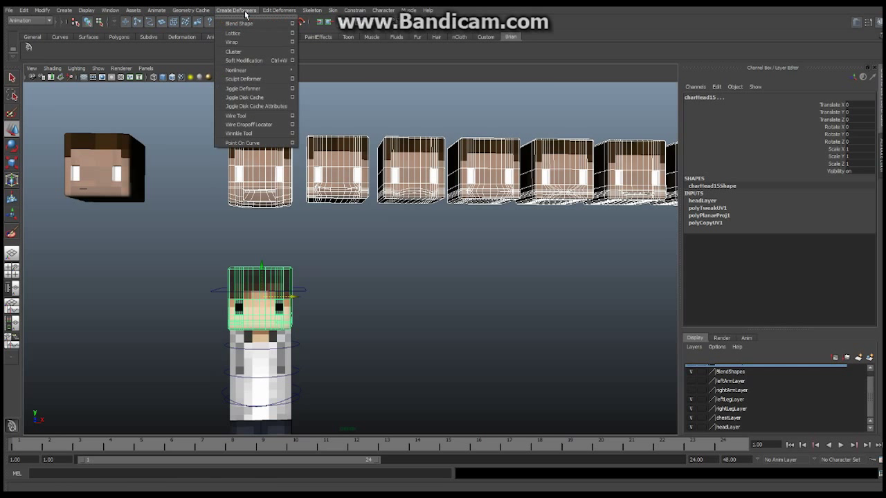
- Create a blend shape node named terasMouthBlends on charHead15 from the selected target heads
{"action": "left_click", "coordinate": [292, 24]}
{"action": "left_click", "coordinate": [621, 169]}
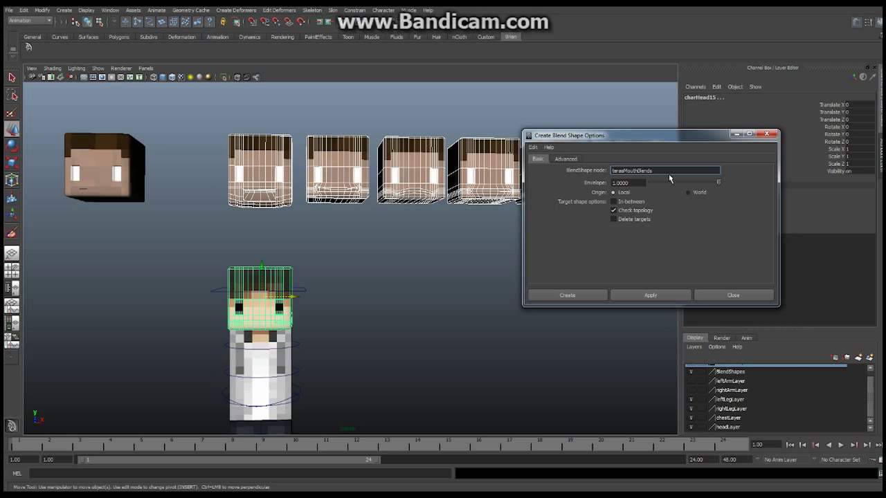
{"action": "left_click", "coordinate": [596, 295]}
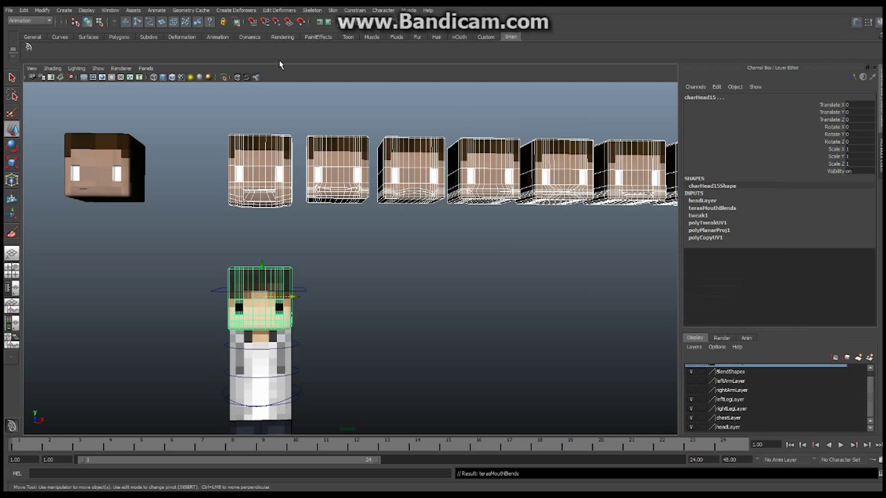
- Open the Blend Shape editor from Window > Animation Editors to show the terasMouthBlends weights
{"action": "left_click", "coordinate": [110, 10]}
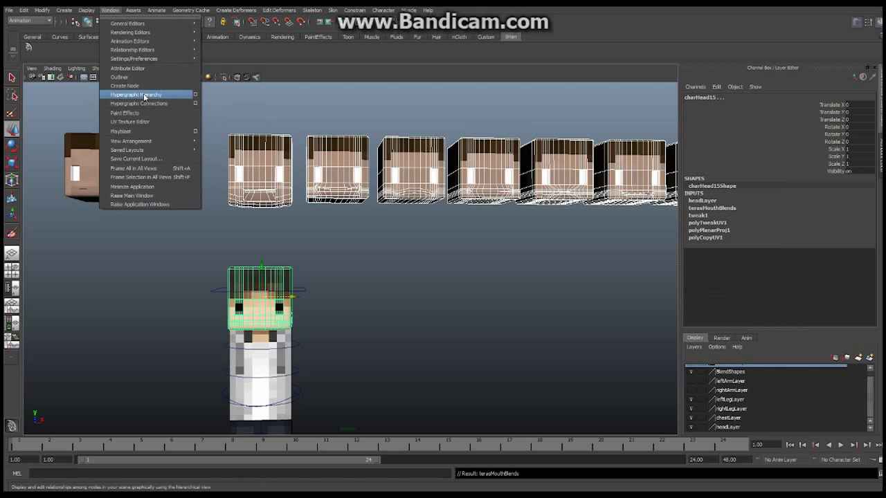
{"action": "mouse_move", "coordinate": [134, 52]}
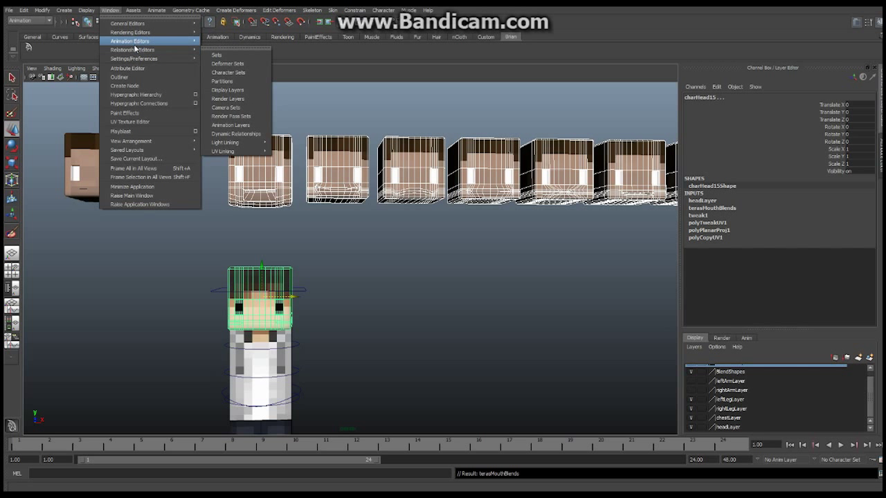
{"action": "left_click", "coordinate": [234, 83]}
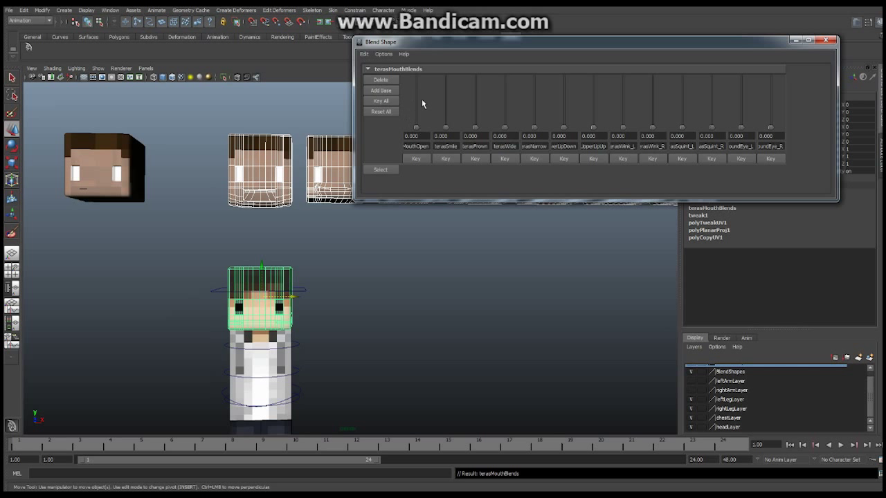
- Deselect all, then set terasSmile to 1.000 and terasMouthOpen to 0.349
{"action": "left_click", "coordinate": [382, 335]}
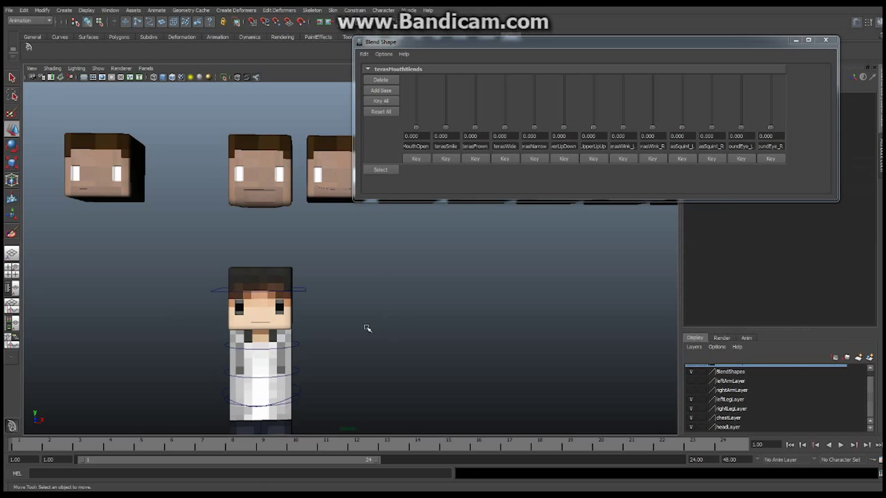
{"action": "scroll", "coordinate": [292, 304], "scroll_direction": "up", "scroll_amount": 2}
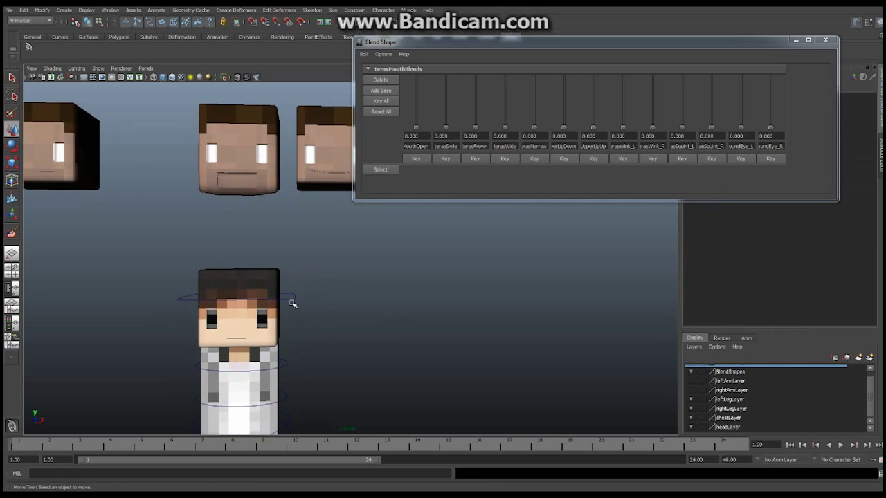
{"action": "scroll", "coordinate": [292, 304], "scroll_direction": "up", "scroll_amount": 5}
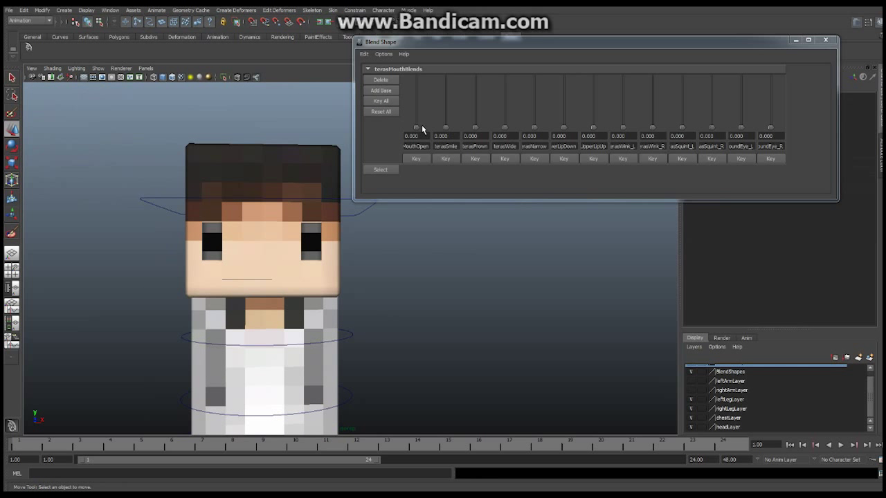
{"action": "left_click_drag", "start_coordinate": [416, 126], "coordinate": [445, 72]}
{"action": "left_click_drag", "start_coordinate": [296, 299], "coordinate": [329, 312], "text": "alt"}
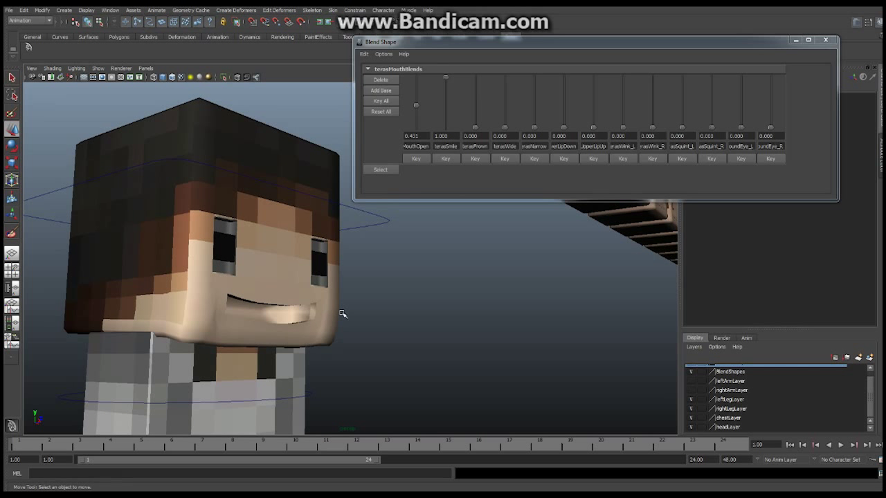
{"action": "mouse_move", "coordinate": [419, 108]}
{"action": "left_mouse_down"}
{"action": "mouse_move", "coordinate": [411, 77]}
{"action": "mouse_move", "coordinate": [419, 95]}
{"action": "mouse_move", "coordinate": [410, 108]}
{"action": "mouse_move", "coordinate": [410, 69]}
{"action": "mouse_move", "coordinate": [421, 77]}
{"action": "mouse_move", "coordinate": [420, 108]}
{"action": "left_mouse_up"}
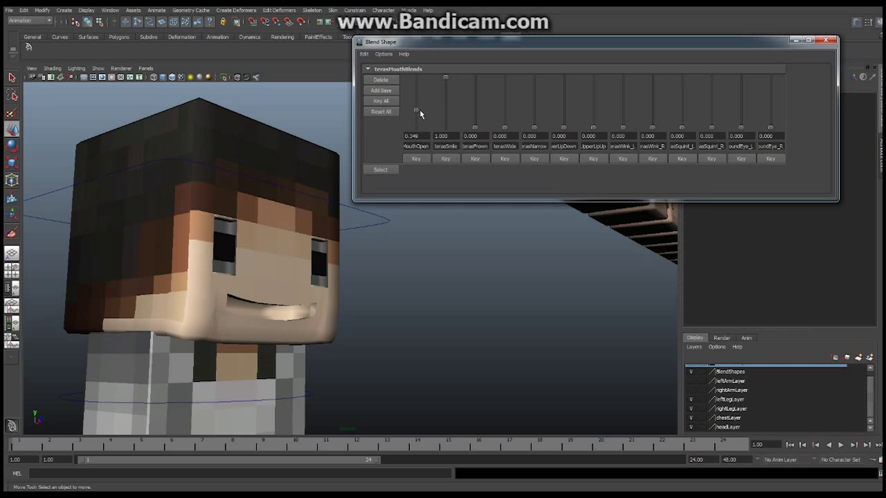
- Zero terasSmile and terasWide, set terasMouthOpen to 0.376 and terasNarrow to 0.890
{"action": "left_click_drag", "start_coordinate": [447, 82], "coordinate": [506, 88]}
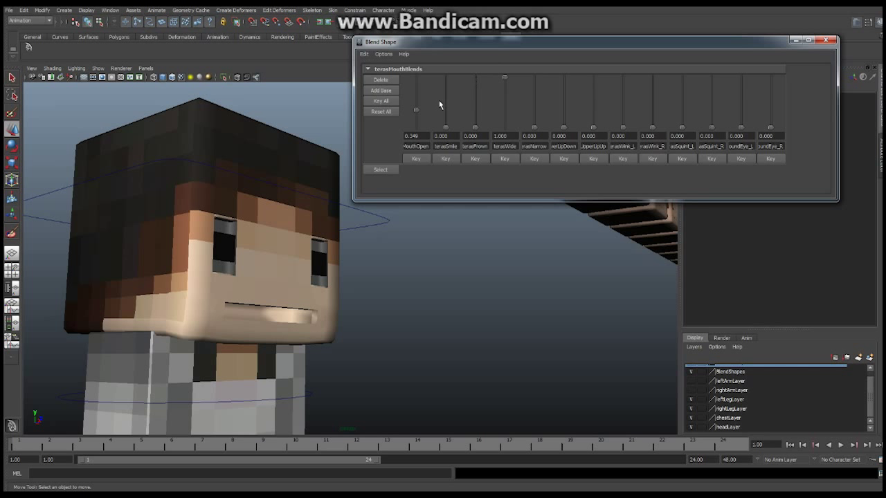
{"action": "left_click_drag", "start_coordinate": [416, 112], "coordinate": [416, 130]}
{"action": "left_click_drag", "start_coordinate": [503, 80], "coordinate": [504, 130]}
{"action": "left_click_drag", "start_coordinate": [420, 129], "coordinate": [416, 108]}
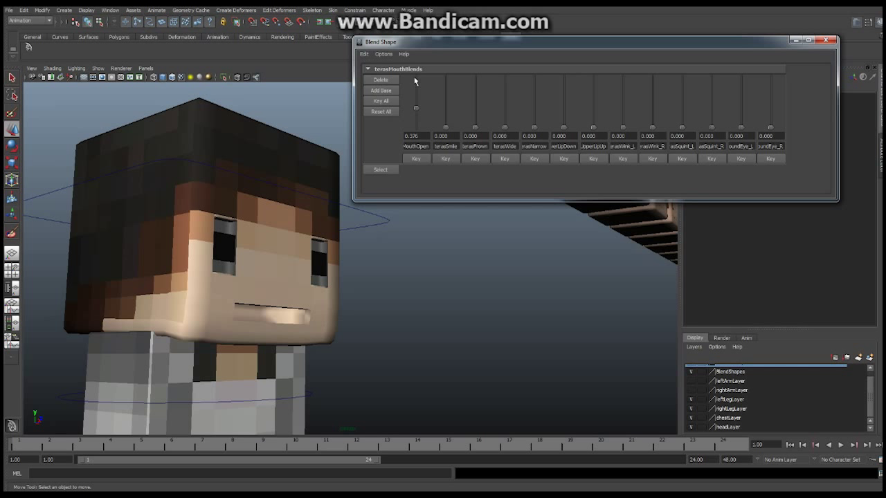
{"action": "left_click_drag", "start_coordinate": [533, 129], "coordinate": [524, 81]}
{"action": "mouse_move", "coordinate": [373, 306]}
{"action": "left_mouse_down", "text": "alt"}
{"action": "mouse_move", "coordinate": [312, 305]}
{"action": "mouse_move", "coordinate": [300, 316]}
{"action": "mouse_move", "coordinate": [301, 290]}
{"action": "mouse_move", "coordinate": [367, 296]}
{"action": "mouse_move", "coordinate": [340, 332]}
{"action": "mouse_move", "coordinate": [360, 302]}
{"action": "left_mouse_up", "text": "alt"}
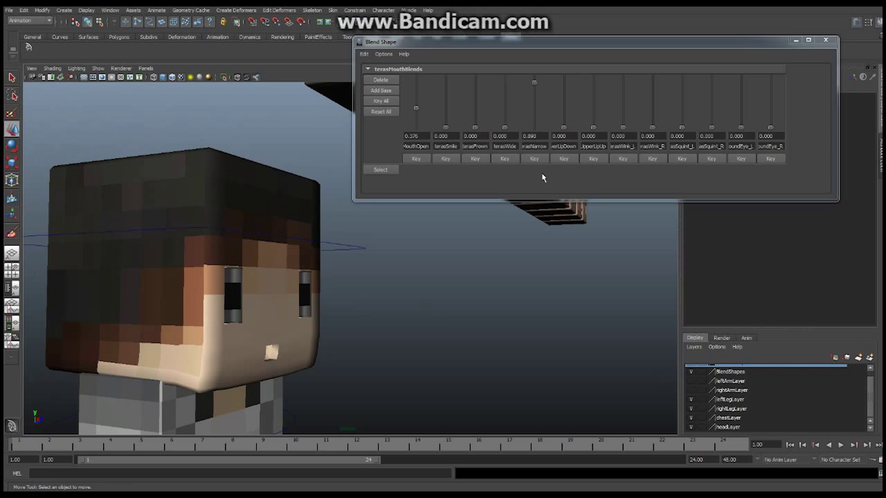
{"action": "left_click_drag", "start_coordinate": [374, 303], "coordinate": [272, 287], "text": "alt"}
{"action": "right_click_drag", "start_coordinate": [272, 288], "coordinate": [406, 259], "text": "alt"}
{"action": "left_click_drag", "start_coordinate": [344, 268], "coordinate": [349, 272], "text": "alt"}
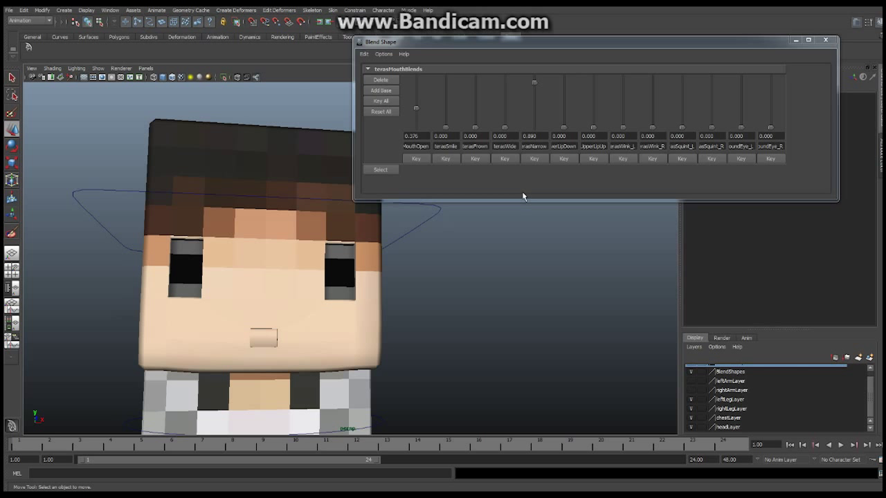
- Clear terasNarrow and combine full MouthOpen, terasWide and terasSmile into a wide open grin
{"action": "left_click_drag", "start_coordinate": [534, 81], "coordinate": [533, 127]}
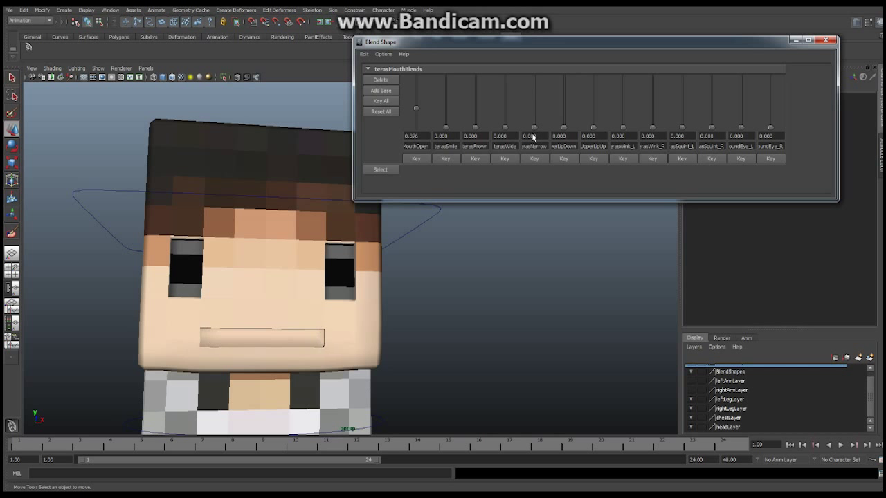
{"action": "left_click_drag", "start_coordinate": [415, 111], "coordinate": [415, 129]}
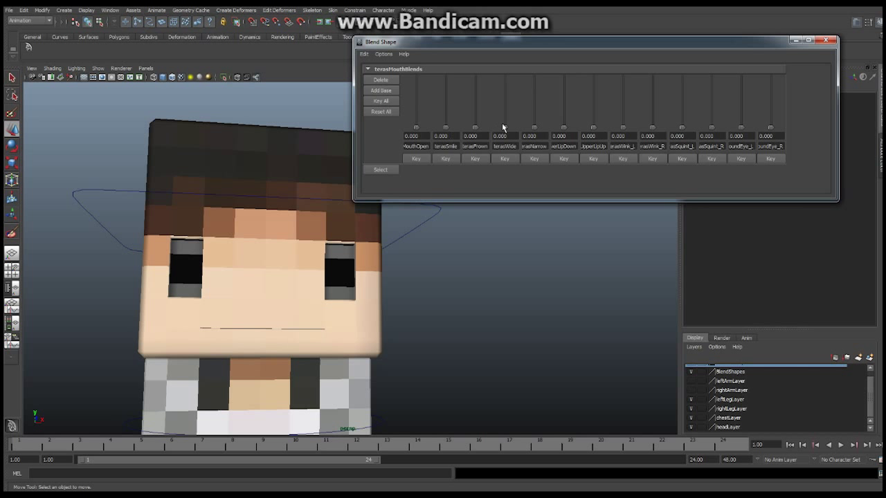
{"action": "left_click_drag", "start_coordinate": [504, 128], "coordinate": [507, 59]}
{"action": "left_click_drag", "start_coordinate": [504, 112], "coordinate": [504, 129]}
{"action": "left_click_drag", "start_coordinate": [417, 128], "coordinate": [429, 67]}
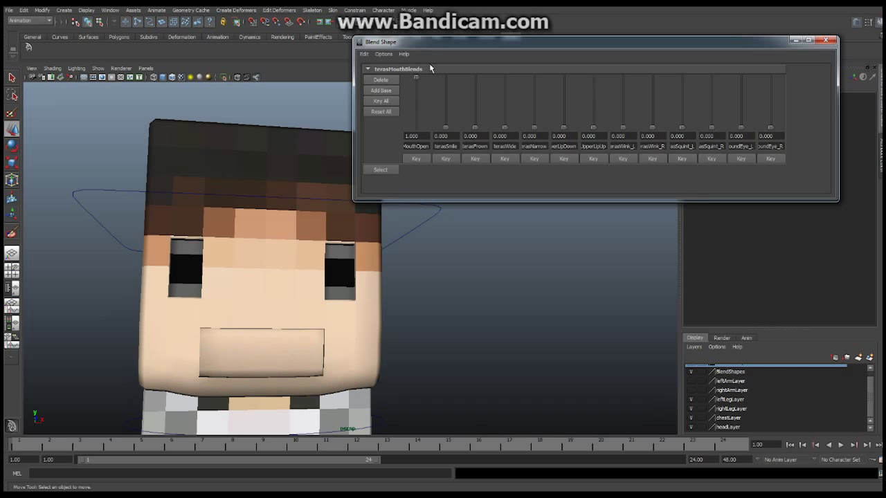
{"action": "left_click_drag", "start_coordinate": [505, 129], "coordinate": [514, 63]}
{"action": "left_click_drag", "start_coordinate": [446, 128], "coordinate": [456, 64]}
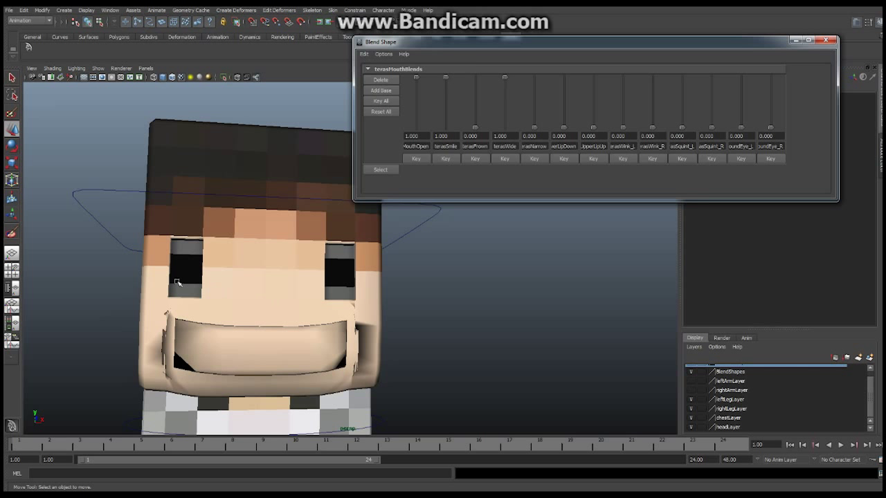
{"action": "left_click_drag", "start_coordinate": [195, 333], "coordinate": [243, 328], "text": "alt"}
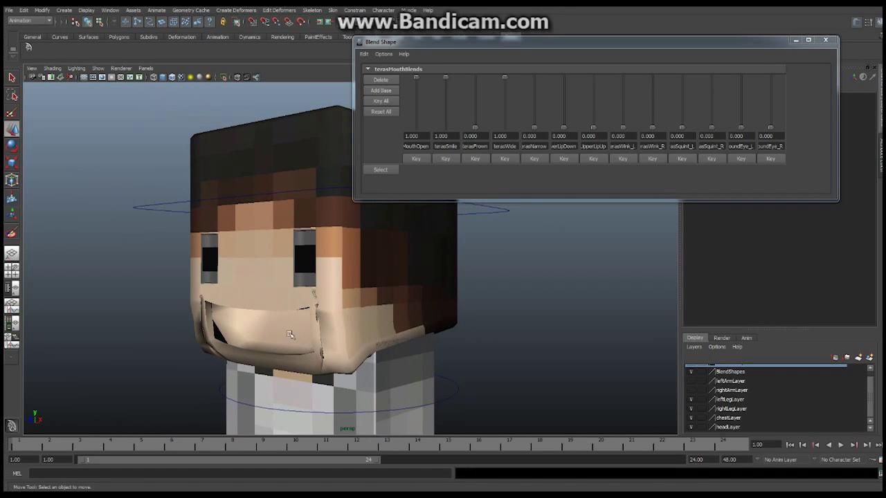
{"action": "left_click_drag", "start_coordinate": [311, 316], "coordinate": [346, 304], "text": "alt"}
{"action": "right_click_drag", "start_coordinate": [346, 304], "coordinate": [410, 289], "text": "alt"}
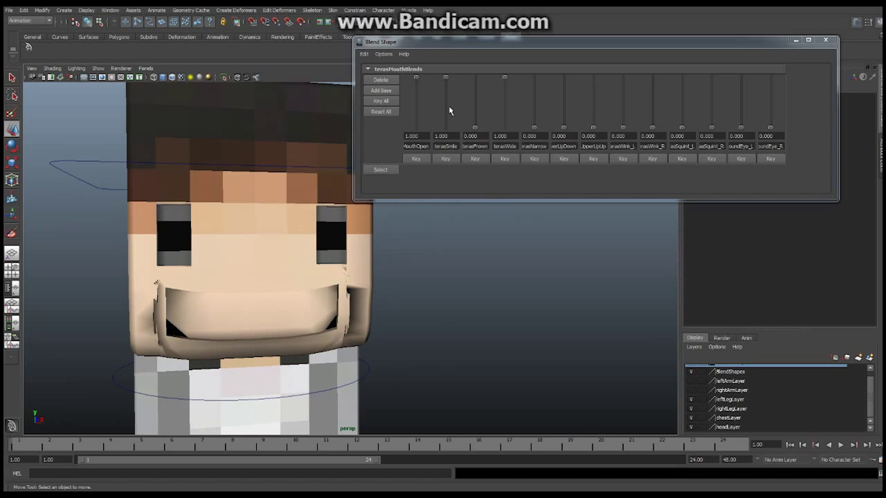
- Zero MouthOpen, terasSmile and terasWide, then set terasLowerLipDown to 0.468
{"action": "left_click_drag", "start_coordinate": [417, 79], "coordinate": [414, 148]}
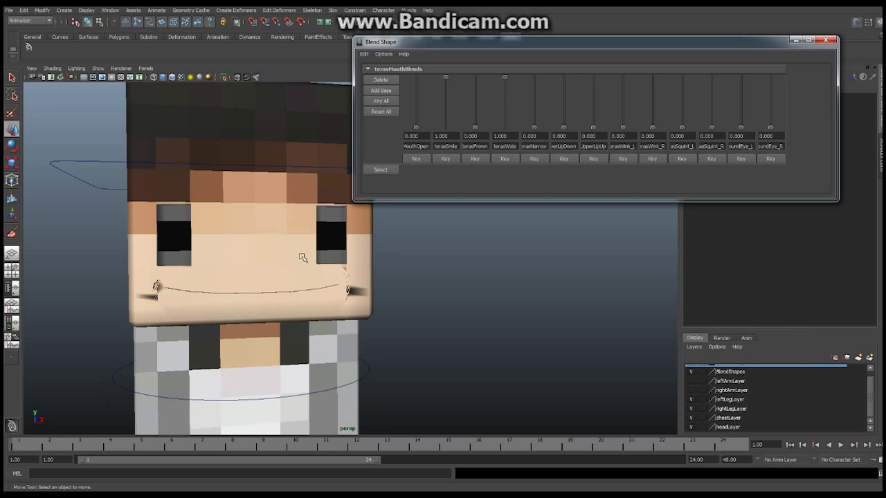
{"action": "left_click_drag", "start_coordinate": [446, 77], "coordinate": [447, 119]}
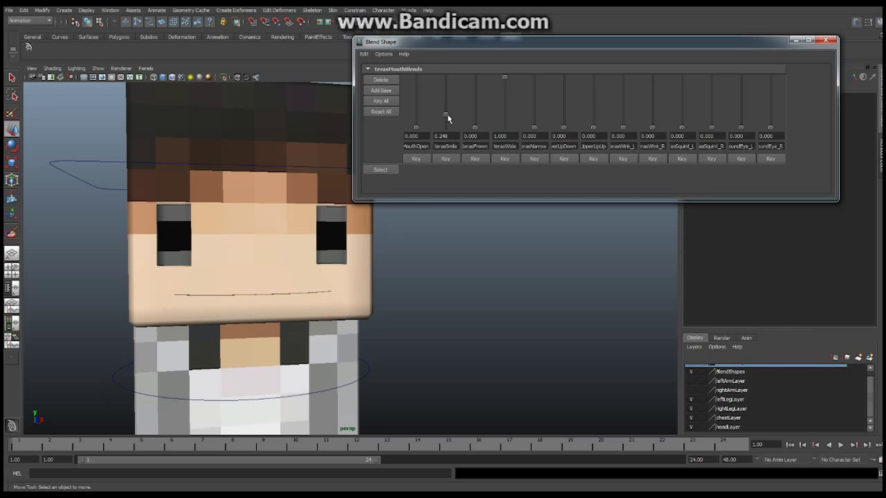
{"action": "left_click_drag", "start_coordinate": [507, 86], "coordinate": [506, 118]}
{"action": "left_click_drag", "start_coordinate": [446, 118], "coordinate": [447, 77]}
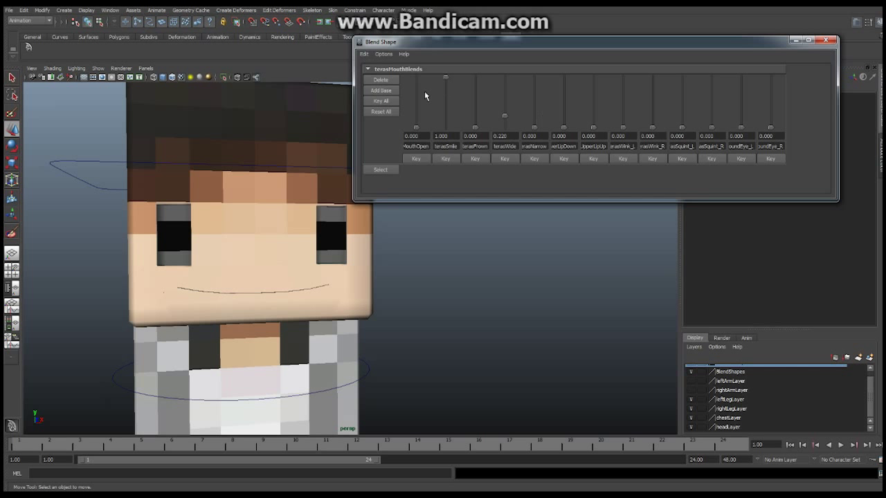
{"action": "left_click_drag", "start_coordinate": [445, 76], "coordinate": [443, 138]}
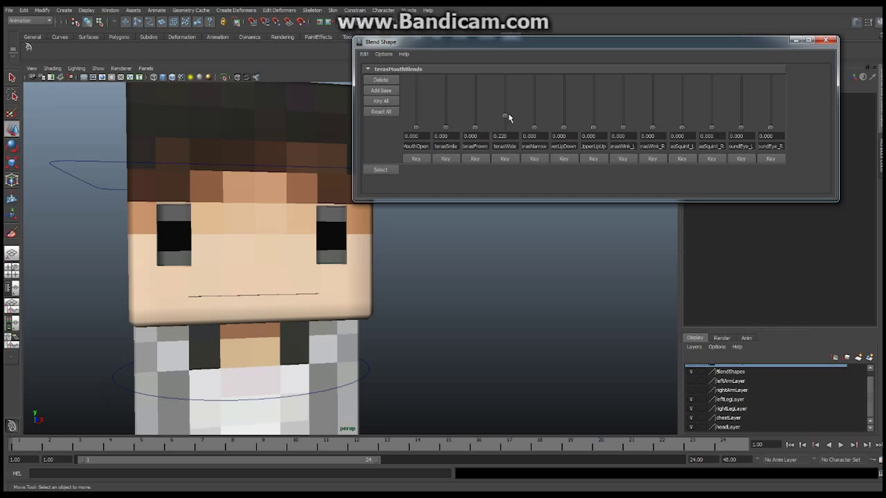
{"action": "left_click_drag", "start_coordinate": [503, 118], "coordinate": [505, 135]}
{"action": "left_click_drag", "start_coordinate": [565, 129], "coordinate": [564, 105]}
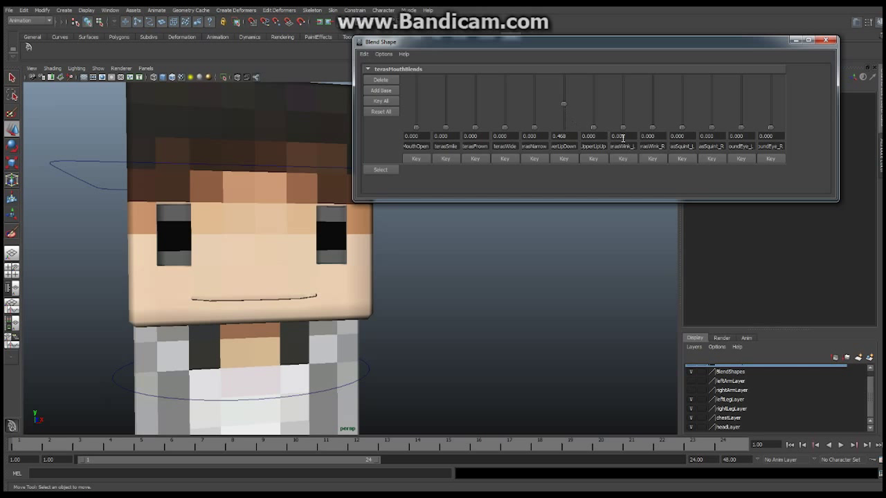
- Test the left wink, make toothBarLayer visible, and raise terasUpperLipUp to 1.000
{"action": "left_click_drag", "start_coordinate": [623, 128], "coordinate": [625, 154]}
{"action": "left_click_drag", "start_coordinate": [594, 129], "coordinate": [590, 96]}
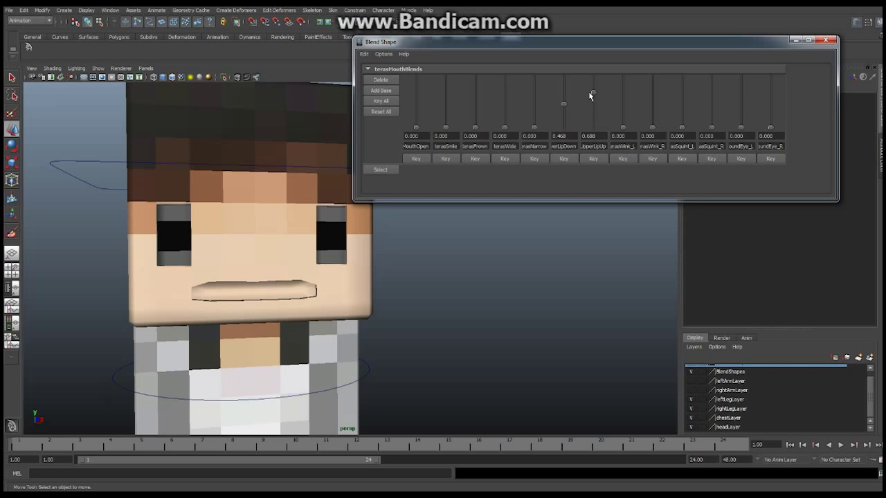
{"action": "left_click", "coordinate": [866, 369]}
{"action": "left_click", "coordinate": [691, 369]}
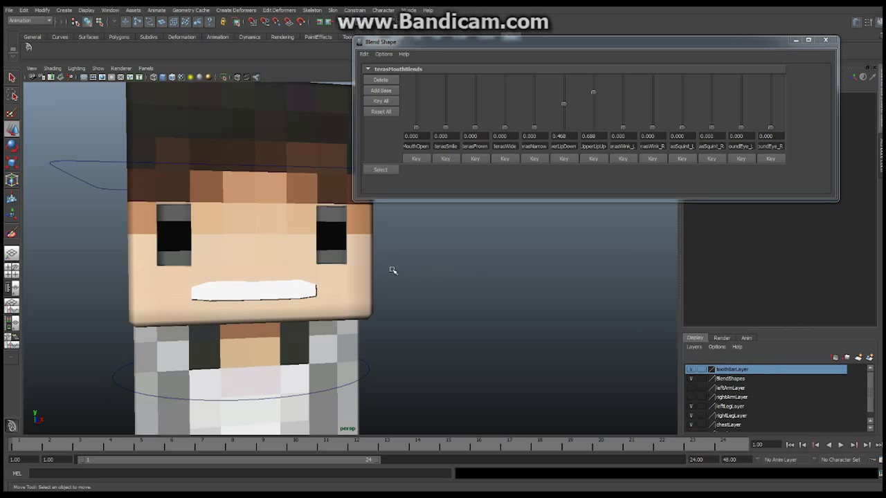
{"action": "left_click_drag", "start_coordinate": [593, 92], "coordinate": [564, 76]}
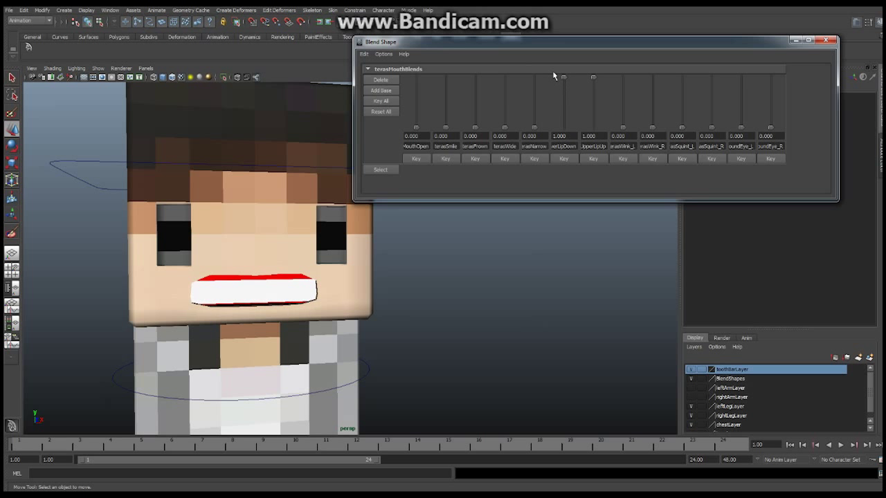
- Reset terasLowerLipDown to 0.000 and set terasFrown to 0.624
{"action": "left_click_drag", "start_coordinate": [509, 299], "coordinate": [348, 286], "text": "alt"}
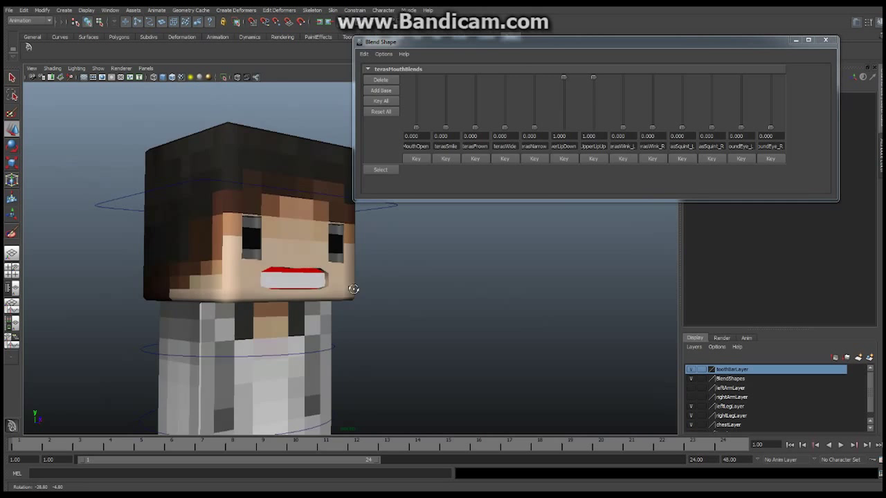
{"action": "left_click_drag", "start_coordinate": [358, 288], "coordinate": [322, 292], "text": "alt"}
{"action": "right_click_drag", "start_coordinate": [319, 294], "coordinate": [466, 293], "text": "alt"}
{"action": "left_click_drag", "start_coordinate": [466, 292], "coordinate": [335, 294], "text": "alt"}
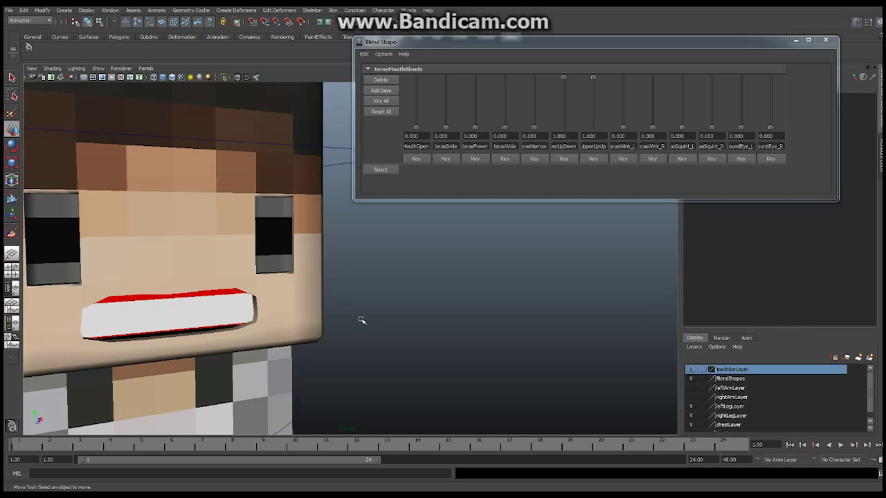
{"action": "left_click_drag", "start_coordinate": [563, 77], "coordinate": [572, 126]}
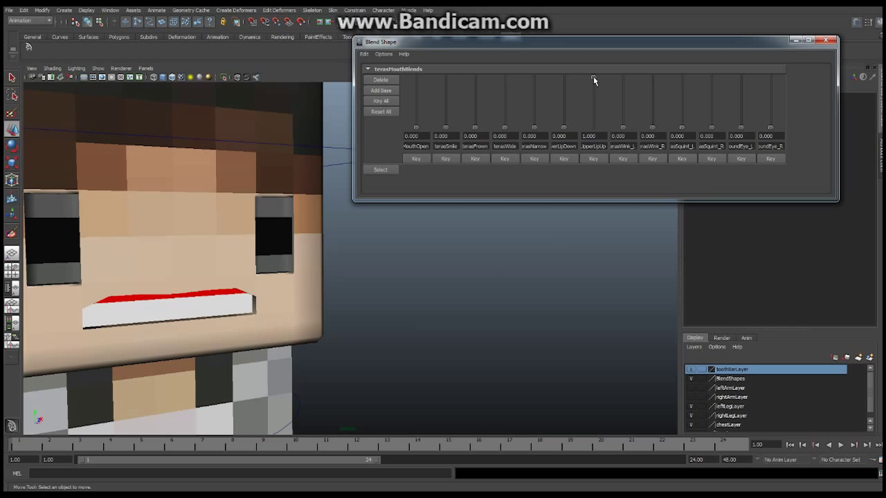
{"action": "left_click_drag", "start_coordinate": [476, 128], "coordinate": [471, 99]}
{"action": "left_click_drag", "start_coordinate": [332, 227], "coordinate": [259, 254], "text": "alt"}
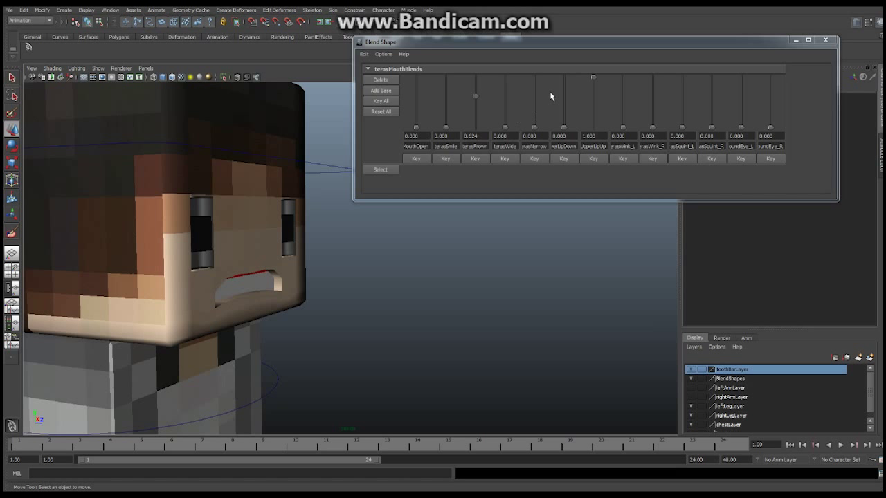
- Zero terasUpperLipUp and terasFrown, then test a wink and a 0.47 squint on one eye
{"action": "left_click_drag", "start_coordinate": [594, 73], "coordinate": [592, 146]}
{"action": "left_click_drag", "start_coordinate": [474, 95], "coordinate": [474, 130]}
{"action": "left_click_drag", "start_coordinate": [652, 130], "coordinate": [642, 99]}
{"action": "mouse_move", "coordinate": [681, 130]}
{"action": "left_mouse_down"}
{"action": "mouse_move", "coordinate": [682, 94]}
{"action": "mouse_move", "coordinate": [680, 136]}
{"action": "mouse_move", "coordinate": [682, 99]}
{"action": "mouse_move", "coordinate": [682, 113]}
{"action": "left_mouse_up"}
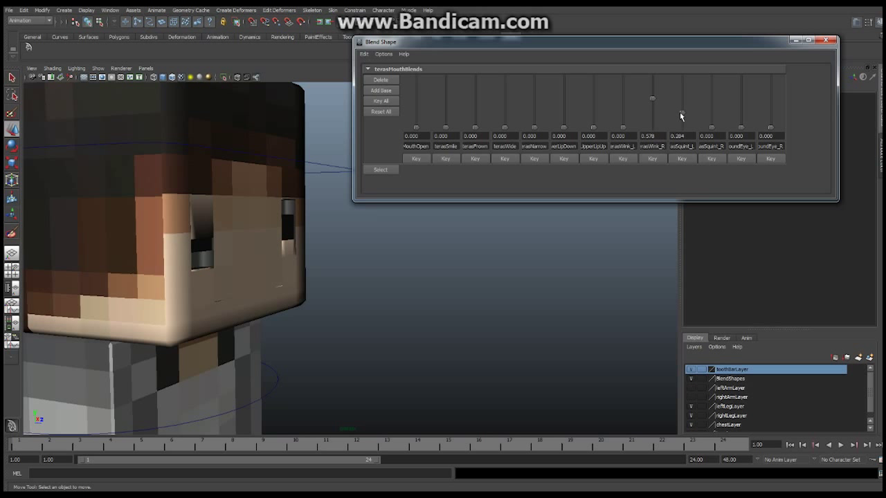
- Test the other eye's wink and squint, then return all eye weights to 0.000
{"action": "left_click_drag", "start_coordinate": [623, 128], "coordinate": [625, 105]}
{"action": "left_click_drag", "start_coordinate": [348, 286], "coordinate": [254, 294], "text": "alt"}
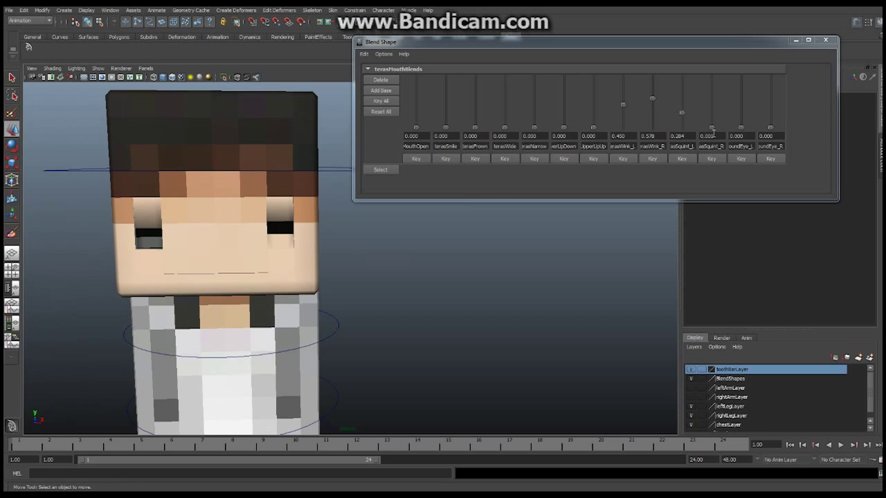
{"action": "left_click_drag", "start_coordinate": [712, 128], "coordinate": [710, 149]}
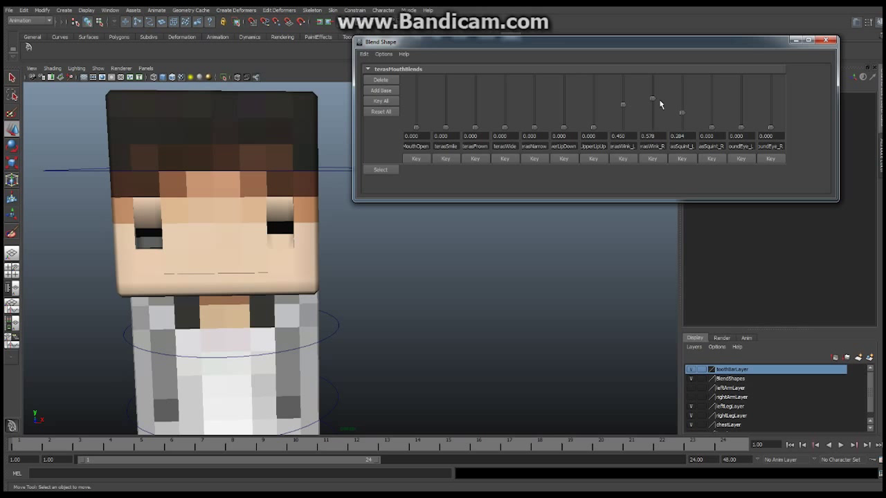
{"action": "left_click_drag", "start_coordinate": [652, 104], "coordinate": [623, 132]}
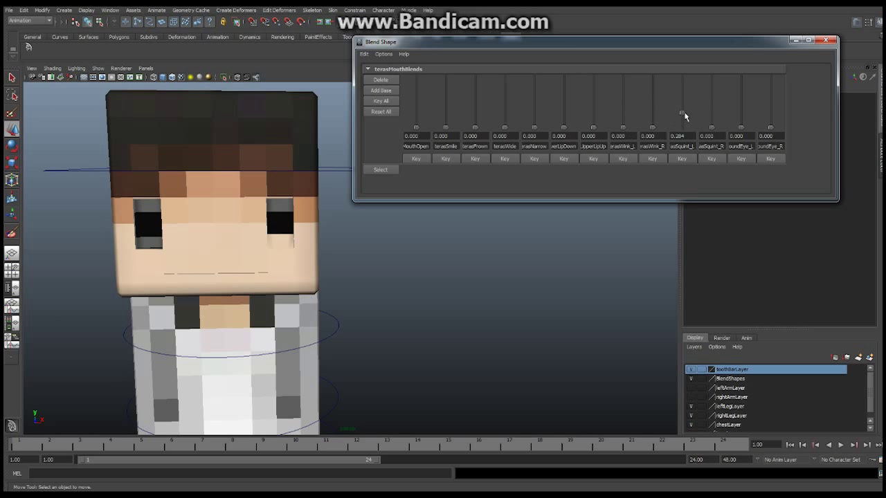
{"action": "left_click_drag", "start_coordinate": [681, 113], "coordinate": [686, 139]}
- Key the MouthOpen weight closed at frame 1
{"action": "left_click", "coordinate": [35, 447]}
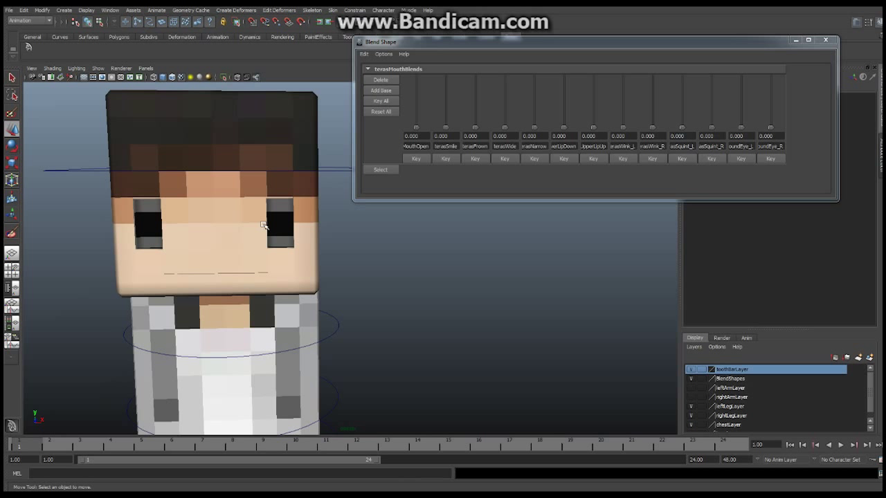
{"action": "left_click", "coordinate": [418, 159]}
{"action": "left_click", "coordinate": [419, 159]}
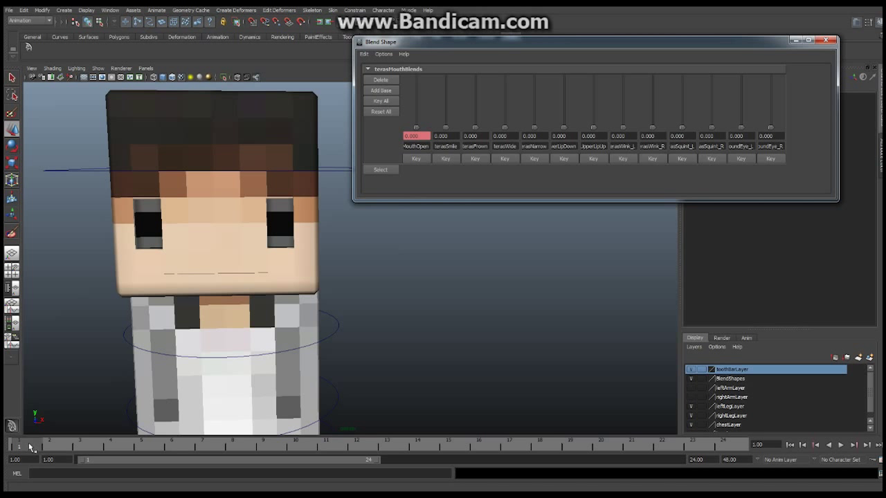
{"action": "left_click", "coordinate": [50, 450]}
- Open the mouth with MouthOpen at frame 12 and play back the animation
{"action": "left_click_drag", "start_coordinate": [49, 451], "coordinate": [349, 458]}
{"action": "left_click_drag", "start_coordinate": [416, 128], "coordinate": [418, 80]}
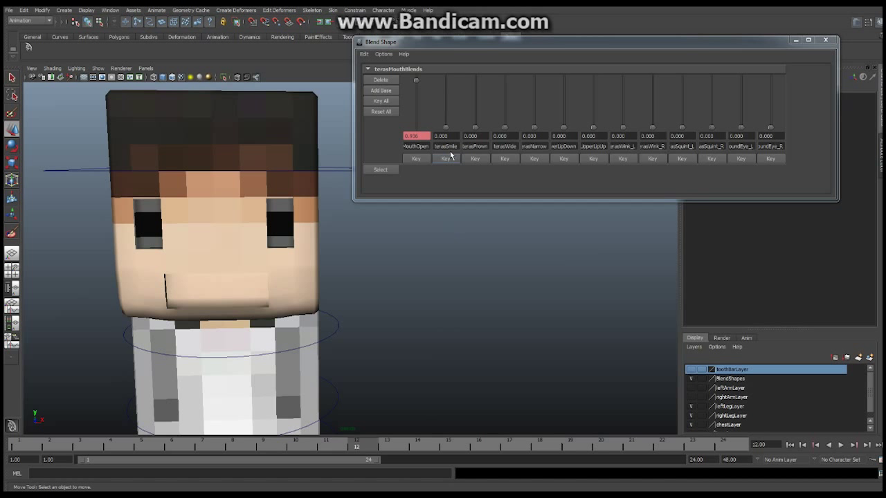
{"action": "key", "text": "alt+v"}
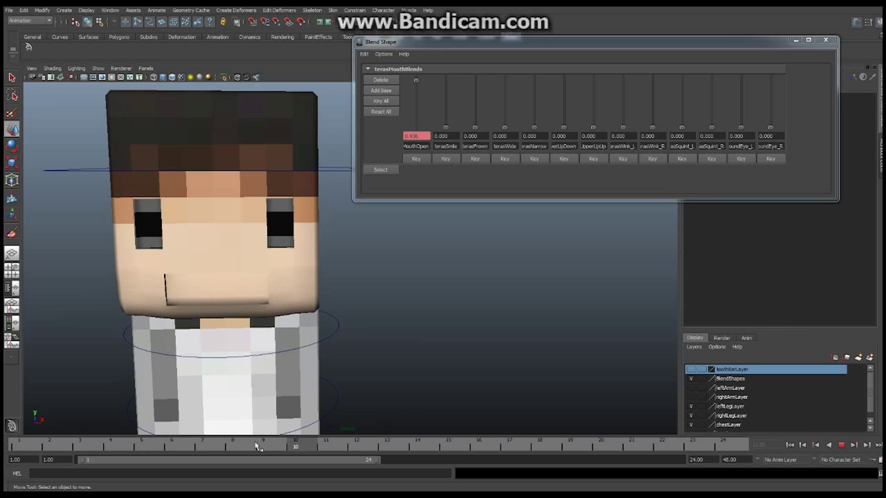
{"action": "key", "text": "alt+v"}
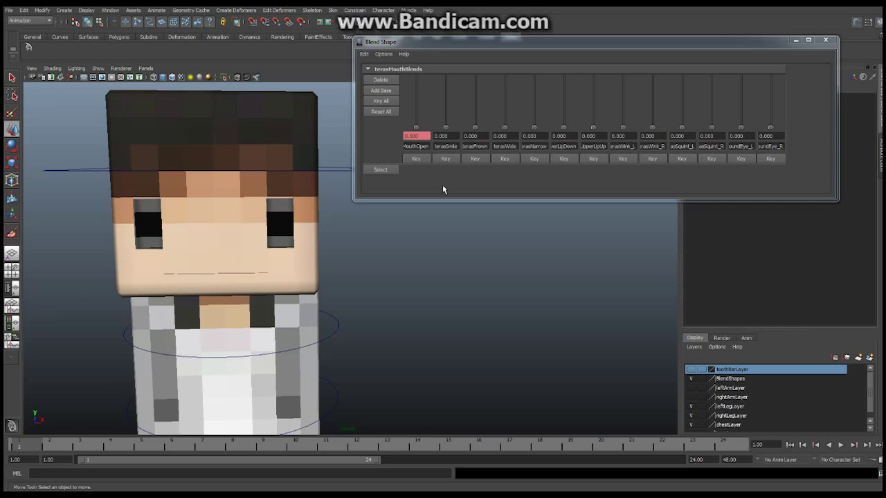
- Raise the roundEye_L and roundEye_R blend shape sliders to 1.000
{"action": "left_click_drag", "start_coordinate": [744, 127], "coordinate": [745, 69]}
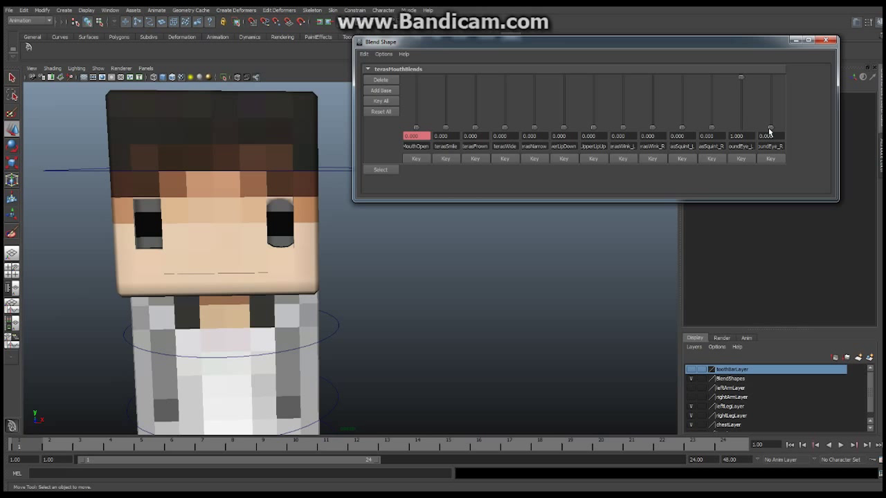
{"action": "left_click_drag", "start_coordinate": [770, 130], "coordinate": [771, 80]}
- Lower the roundEye_R and roundEye_L sliders back to 0.000
{"action": "left_click_drag", "start_coordinate": [770, 76], "coordinate": [770, 138]}
{"action": "left_click_drag", "start_coordinate": [739, 76], "coordinate": [741, 131]}
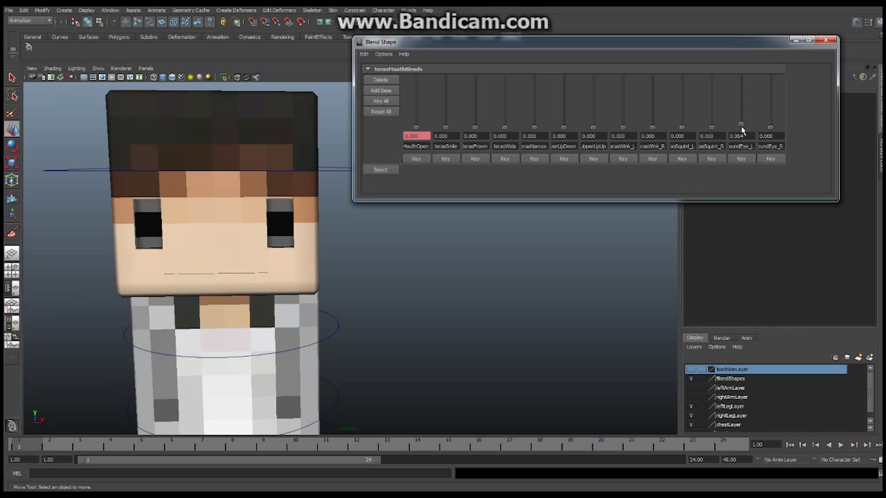